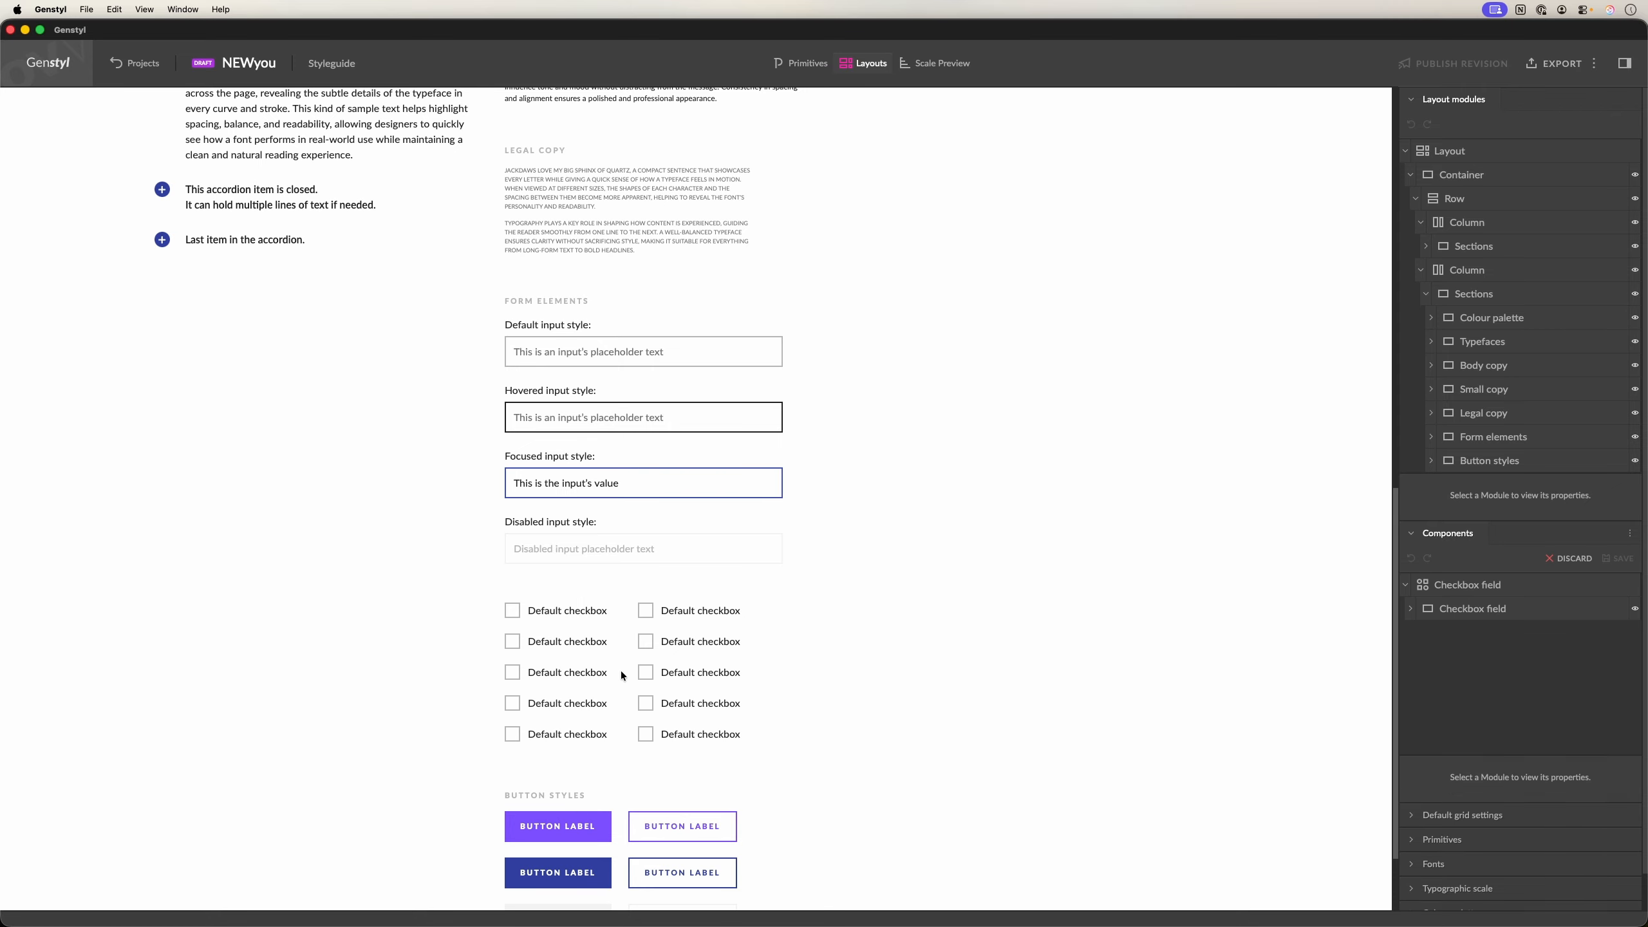
# - Expand all nested modules of the Checkbox field component and open the export settings of its outer Checkbox field box
pyautogui.rightClick(1470, 610)
pyautogui.click(1410, 651)
pyautogui.scroll(-1, 1507, 708)
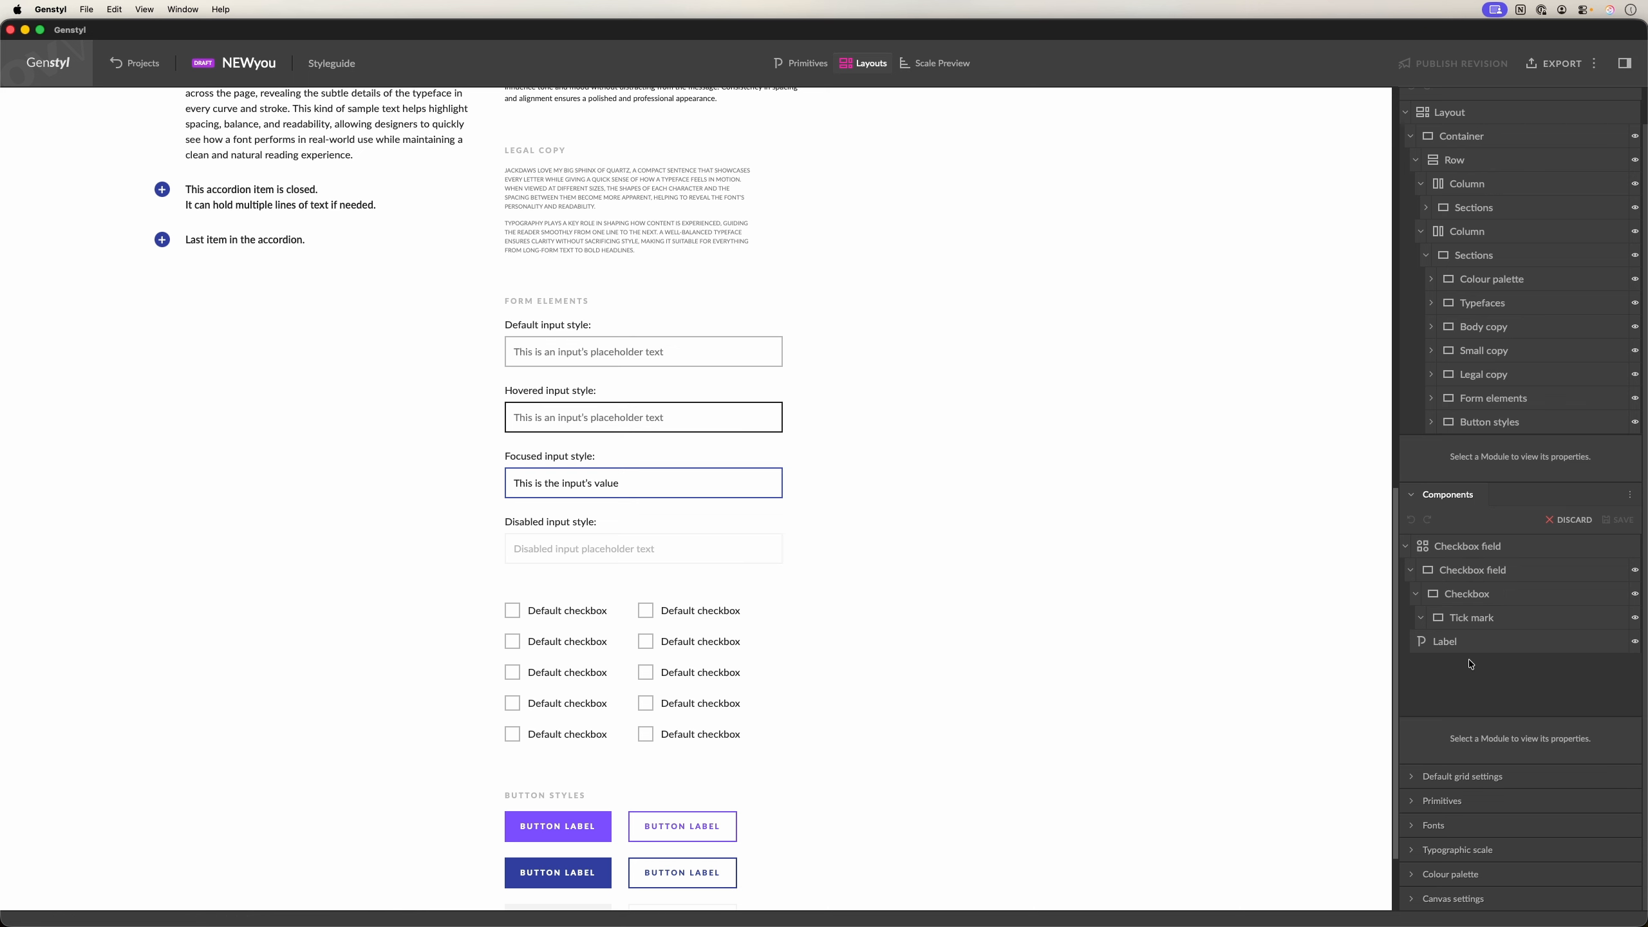
pyautogui.click(1466, 571)
pyautogui.scroll(-5, 1452, 747)
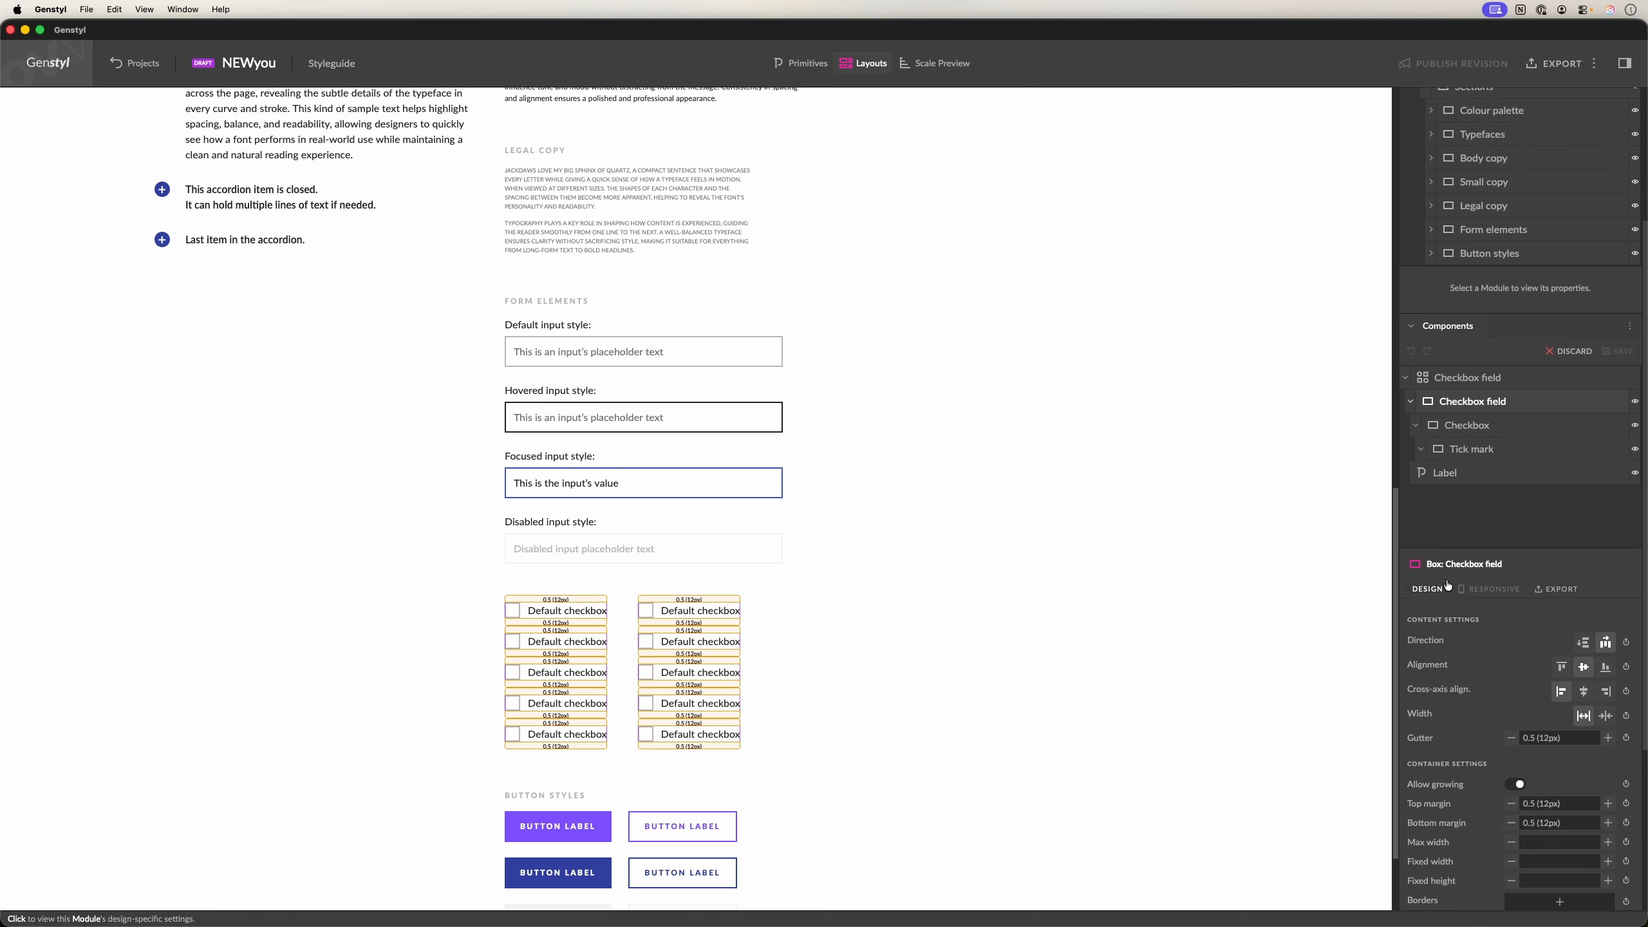
pyautogui.click(1556, 588)
pyautogui.scroll(-1, 1486, 600)
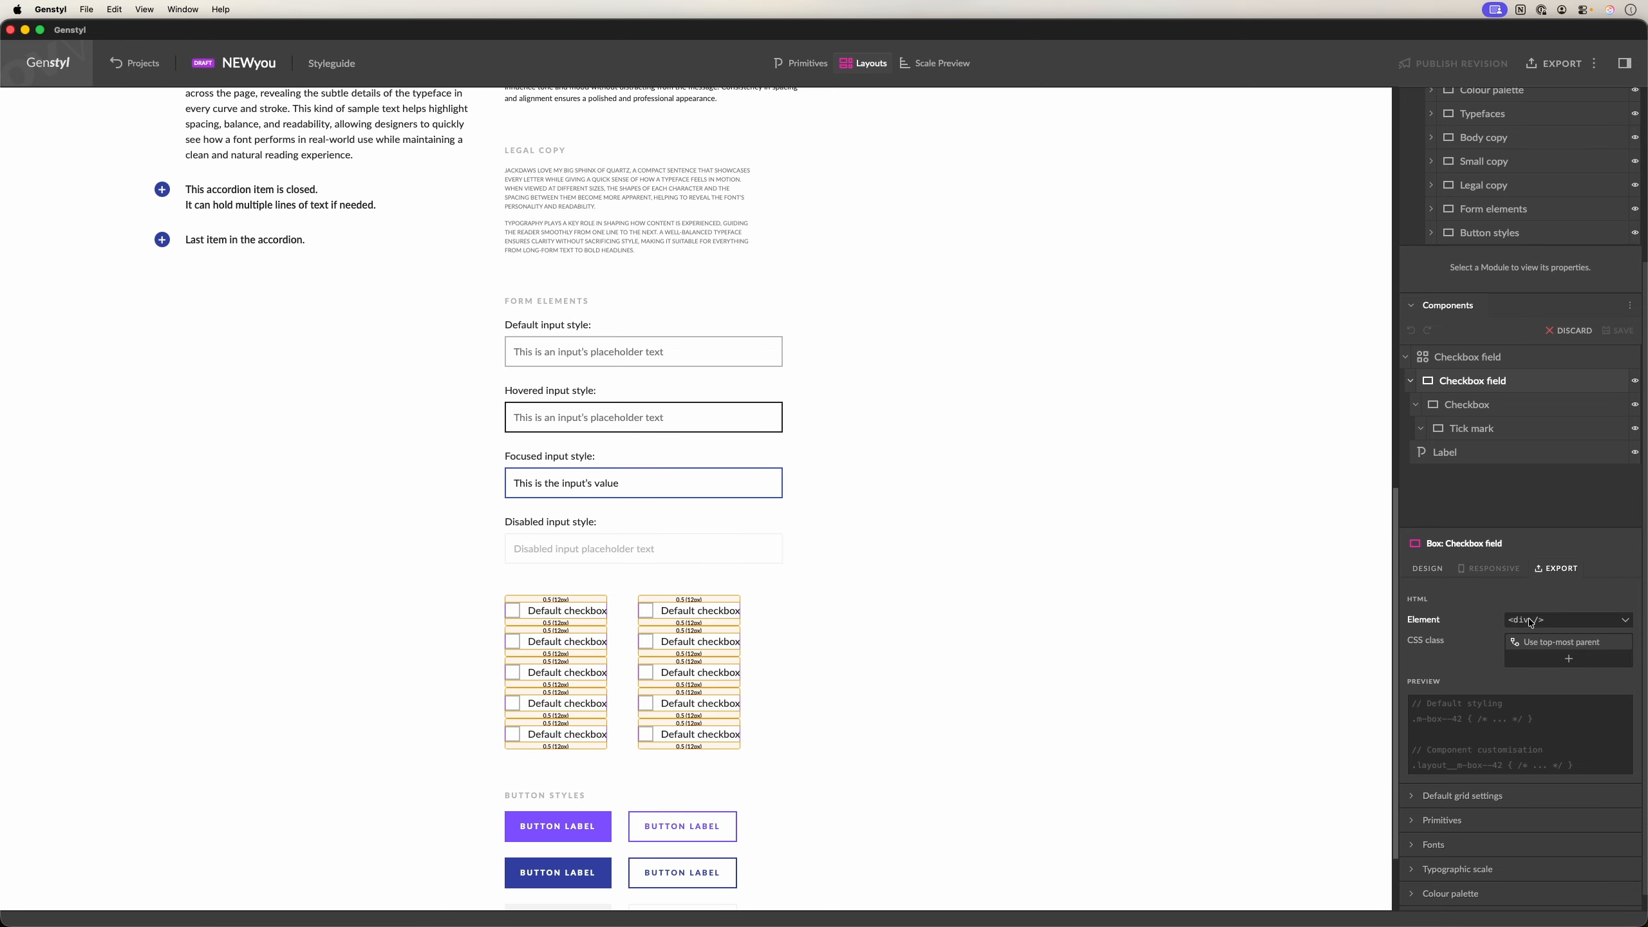
# - Add a custom CSS class named wapper to the outer Checkbox field box
pyautogui.click(1569, 658)
pyautogui.click(1573, 702)
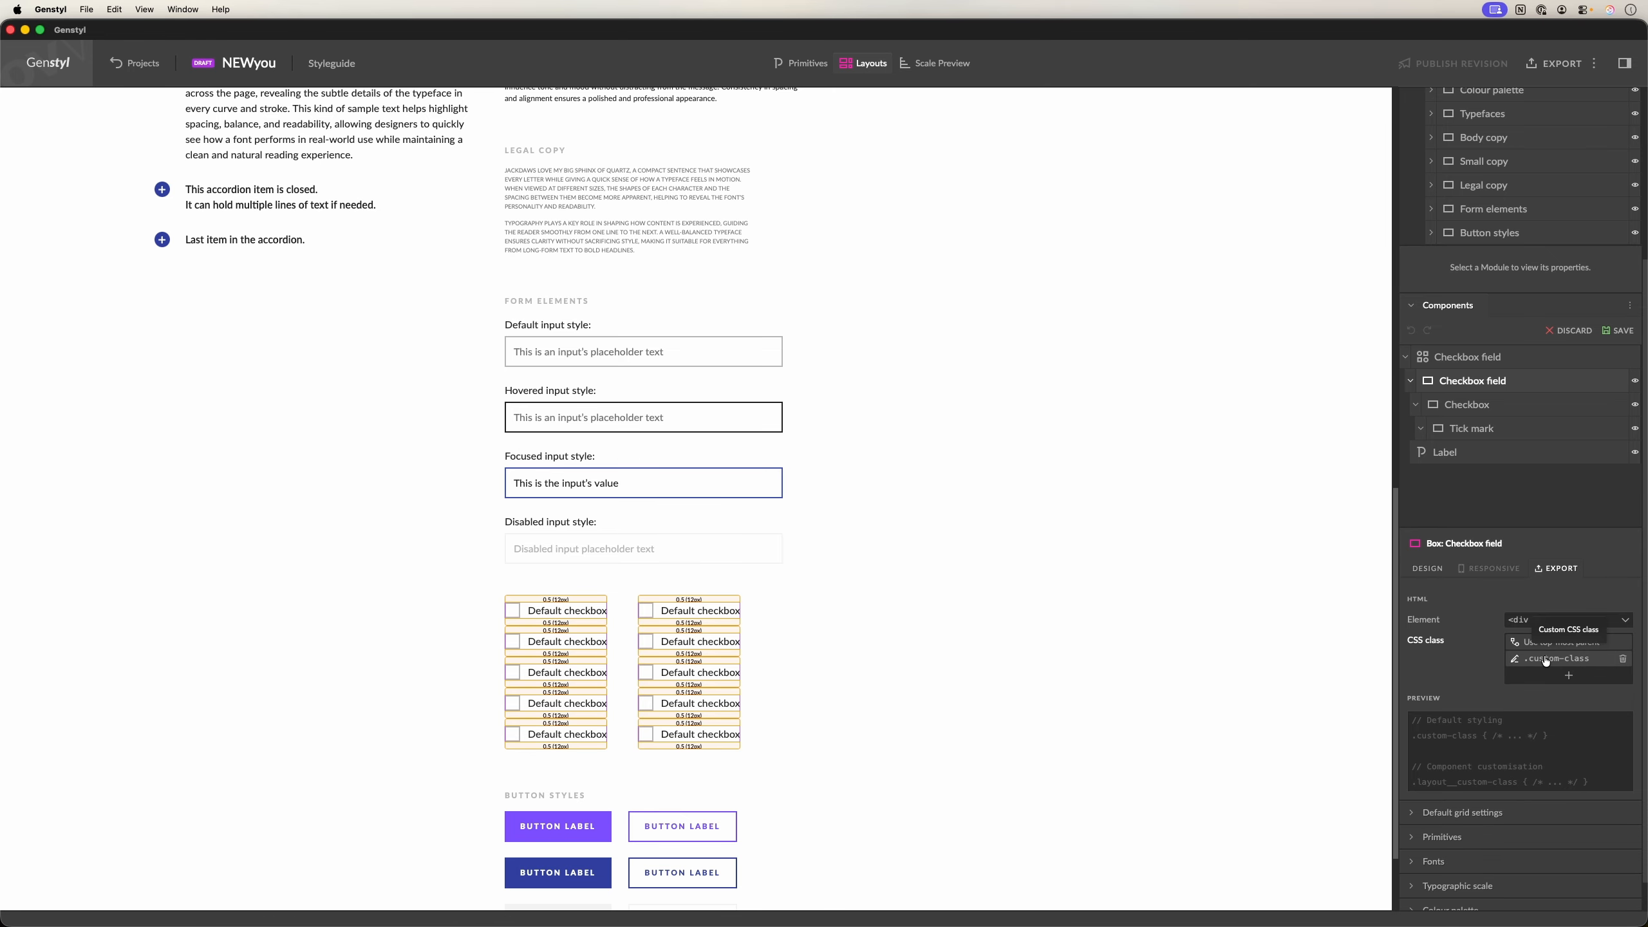
pyautogui.click(1546, 661)
pyautogui.write('wapper')
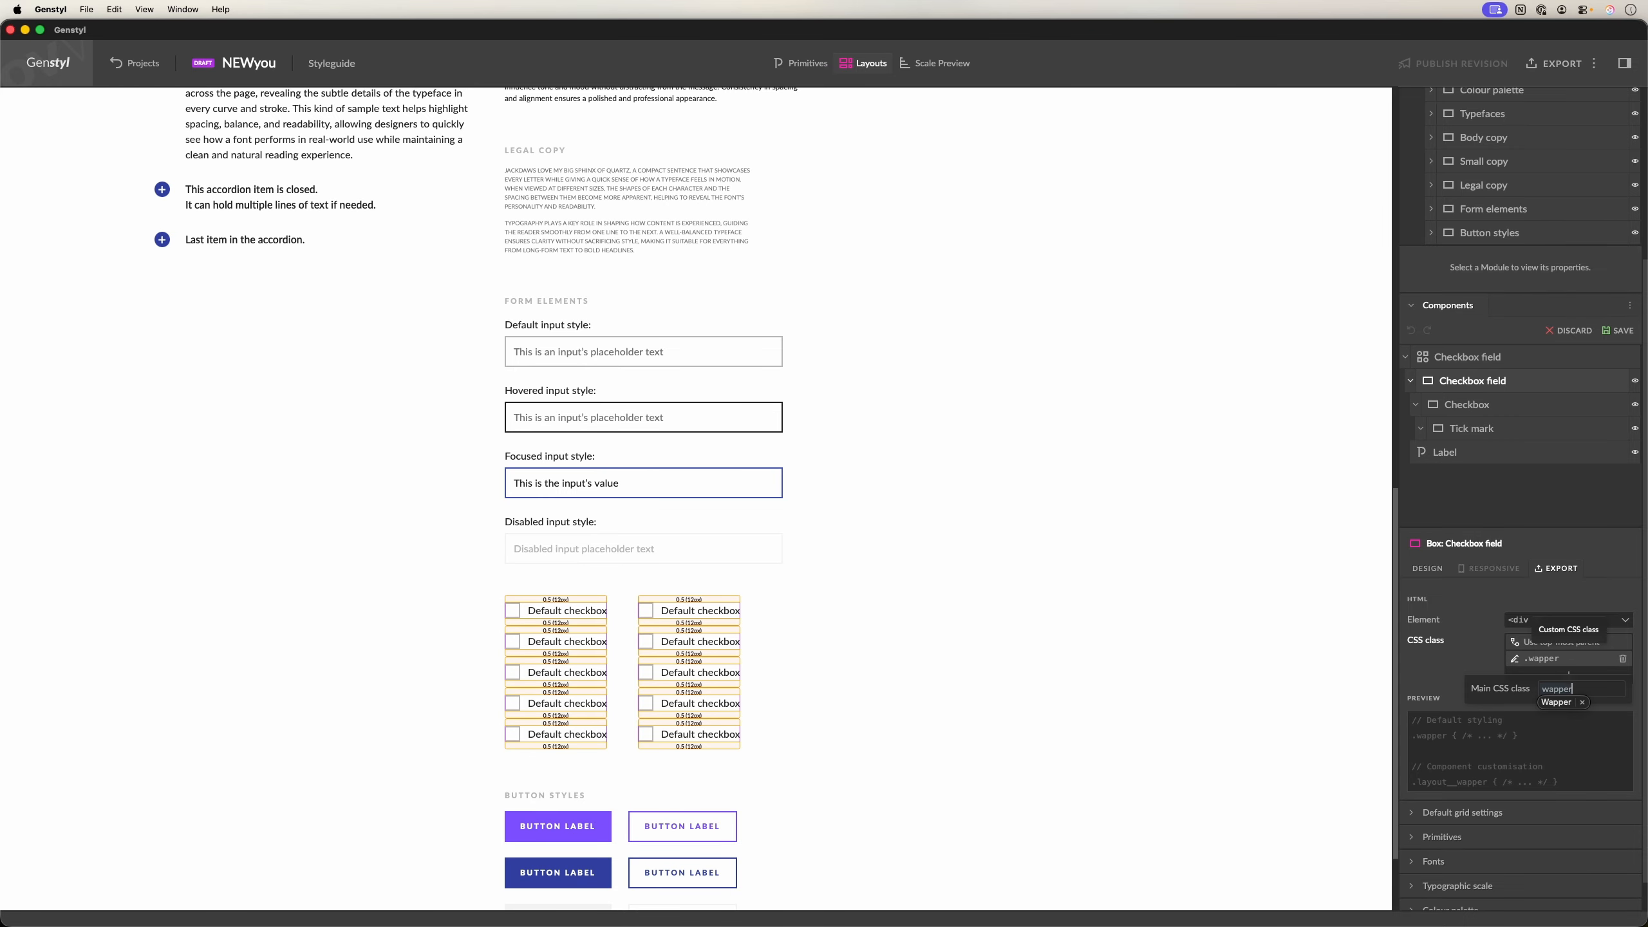
pyautogui.press('Return')
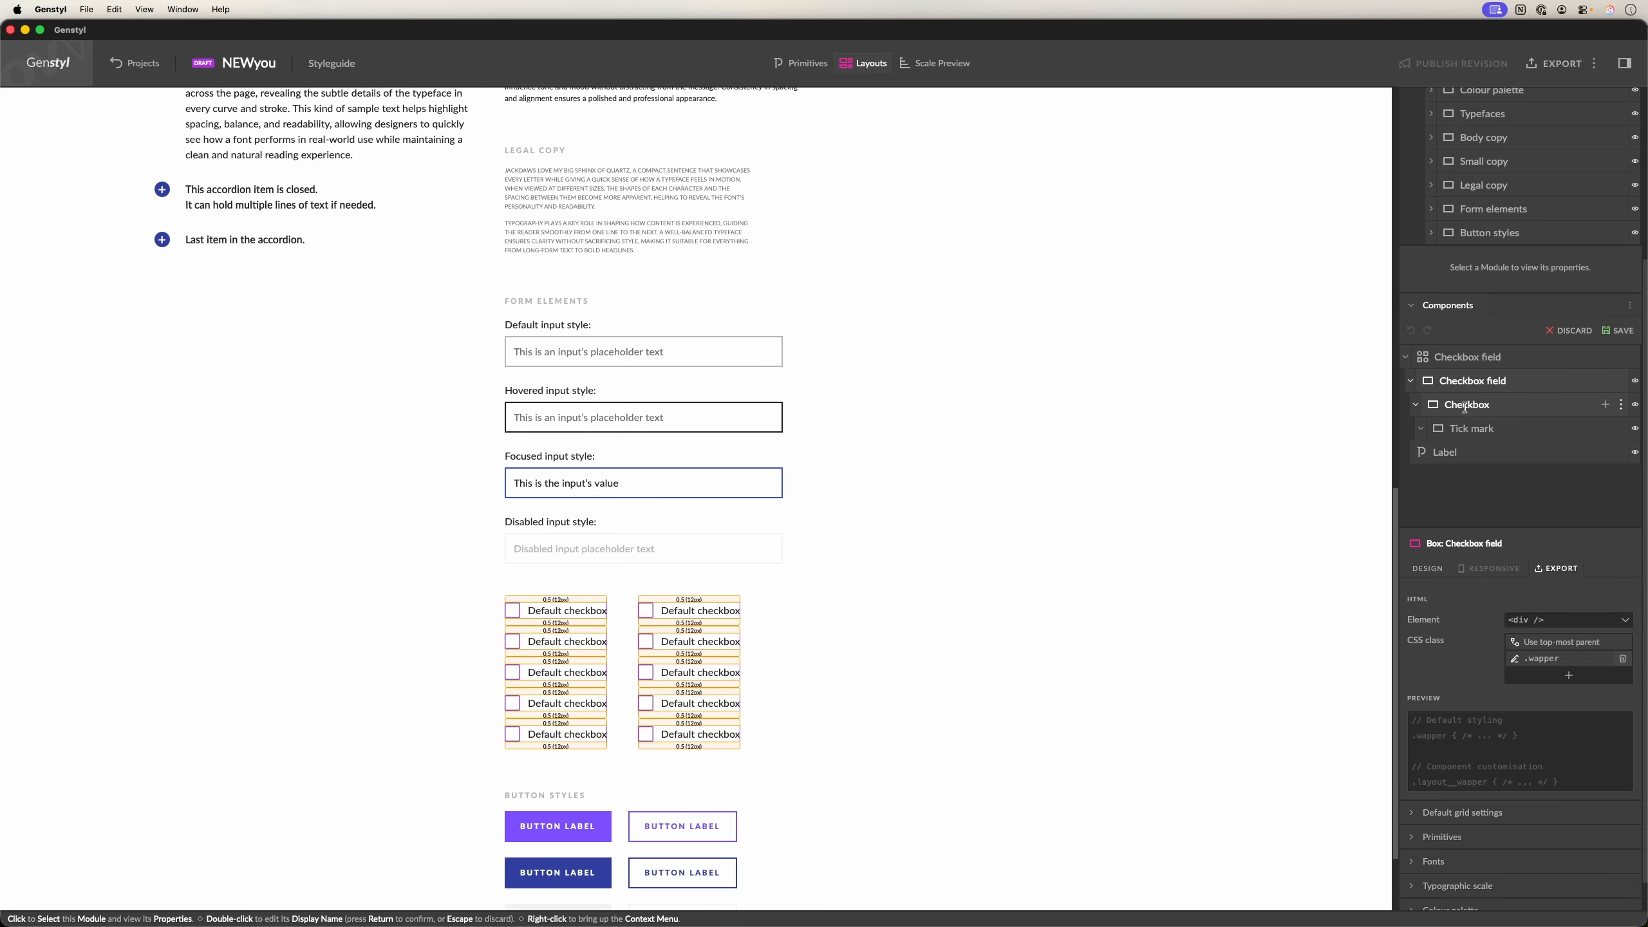
# - Export the Checkbox box as a <span /> element with the custom CSS class box
pyautogui.click(1469, 404)
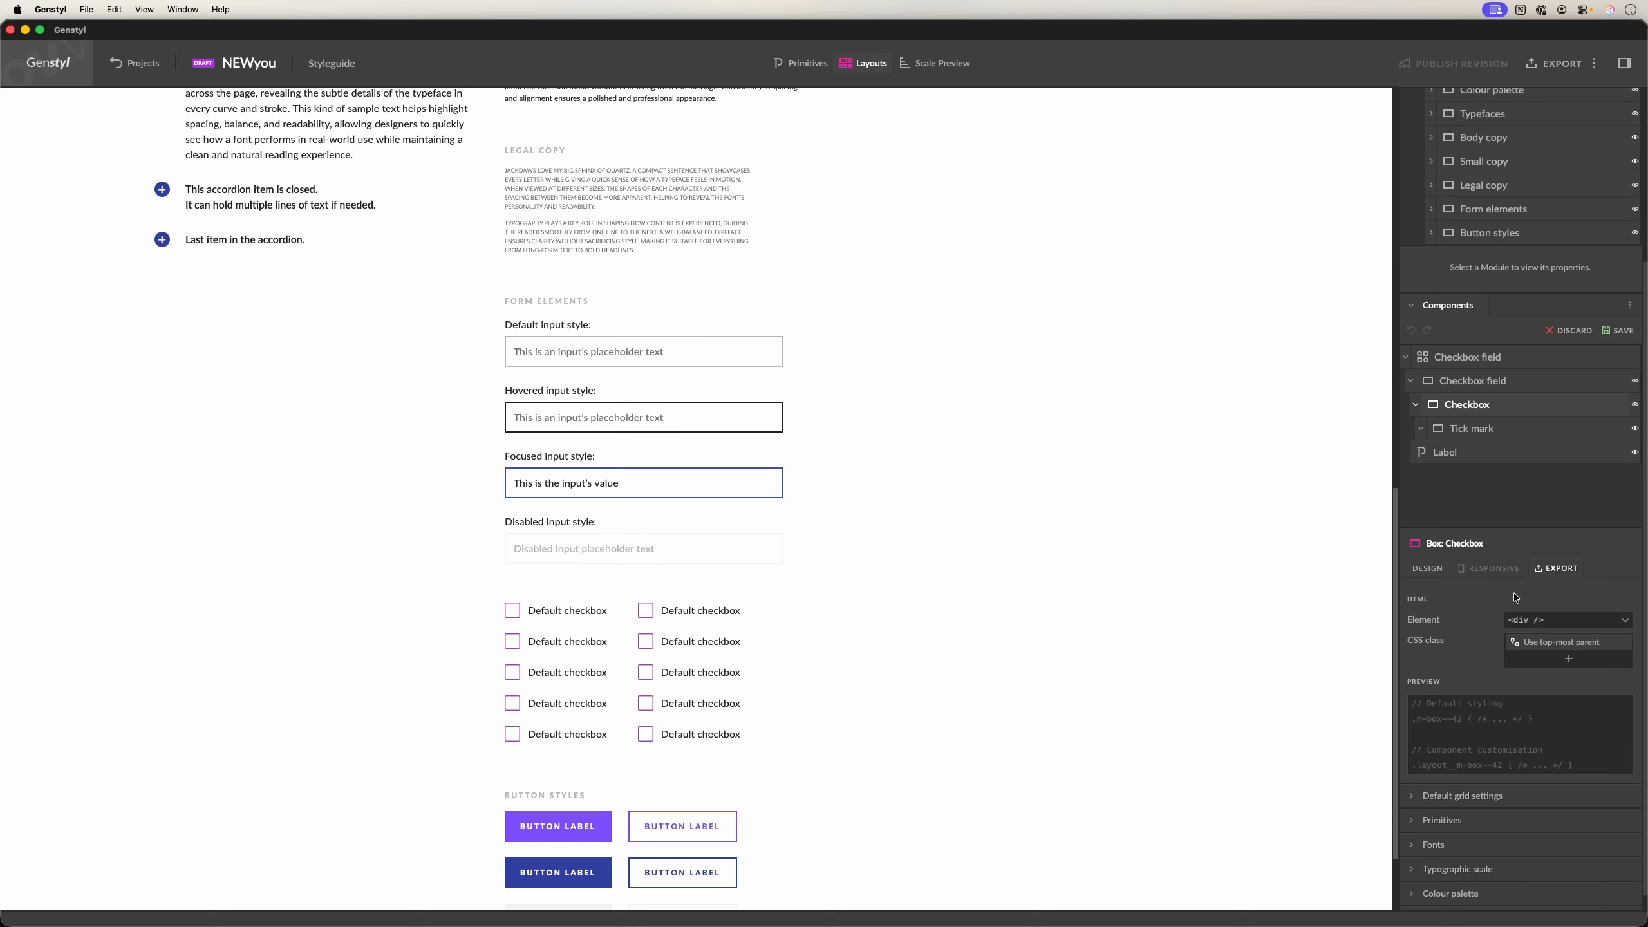
pyautogui.click(1555, 621)
pyautogui.moveTo(1557, 656)
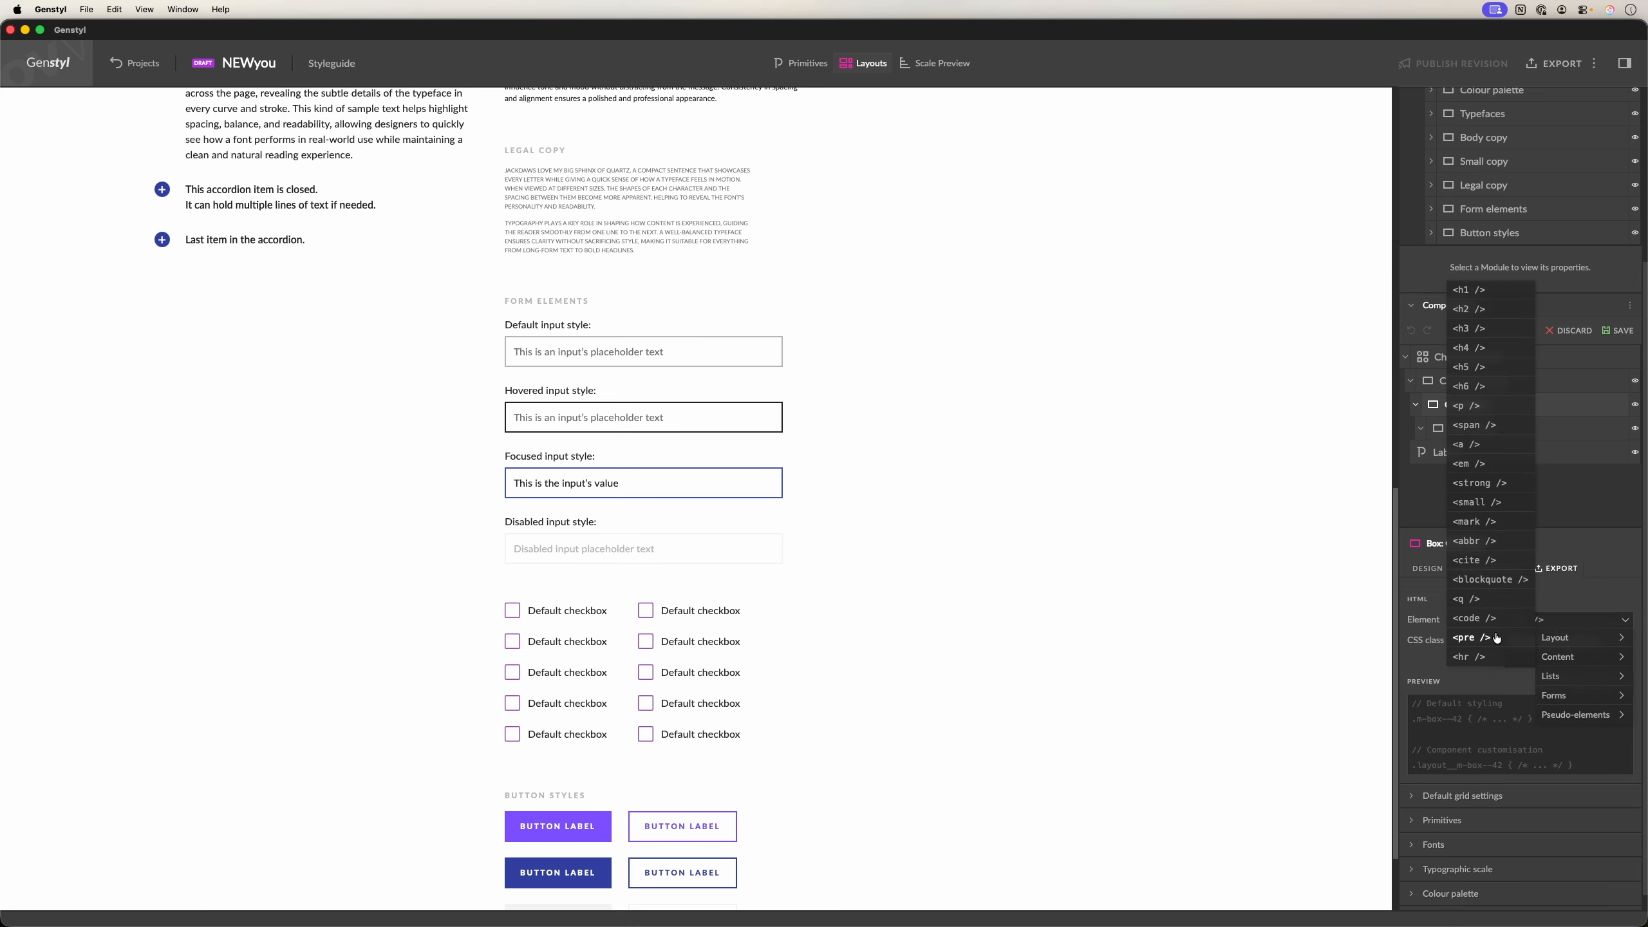
pyautogui.click(1467, 425)
pyautogui.click(1568, 659)
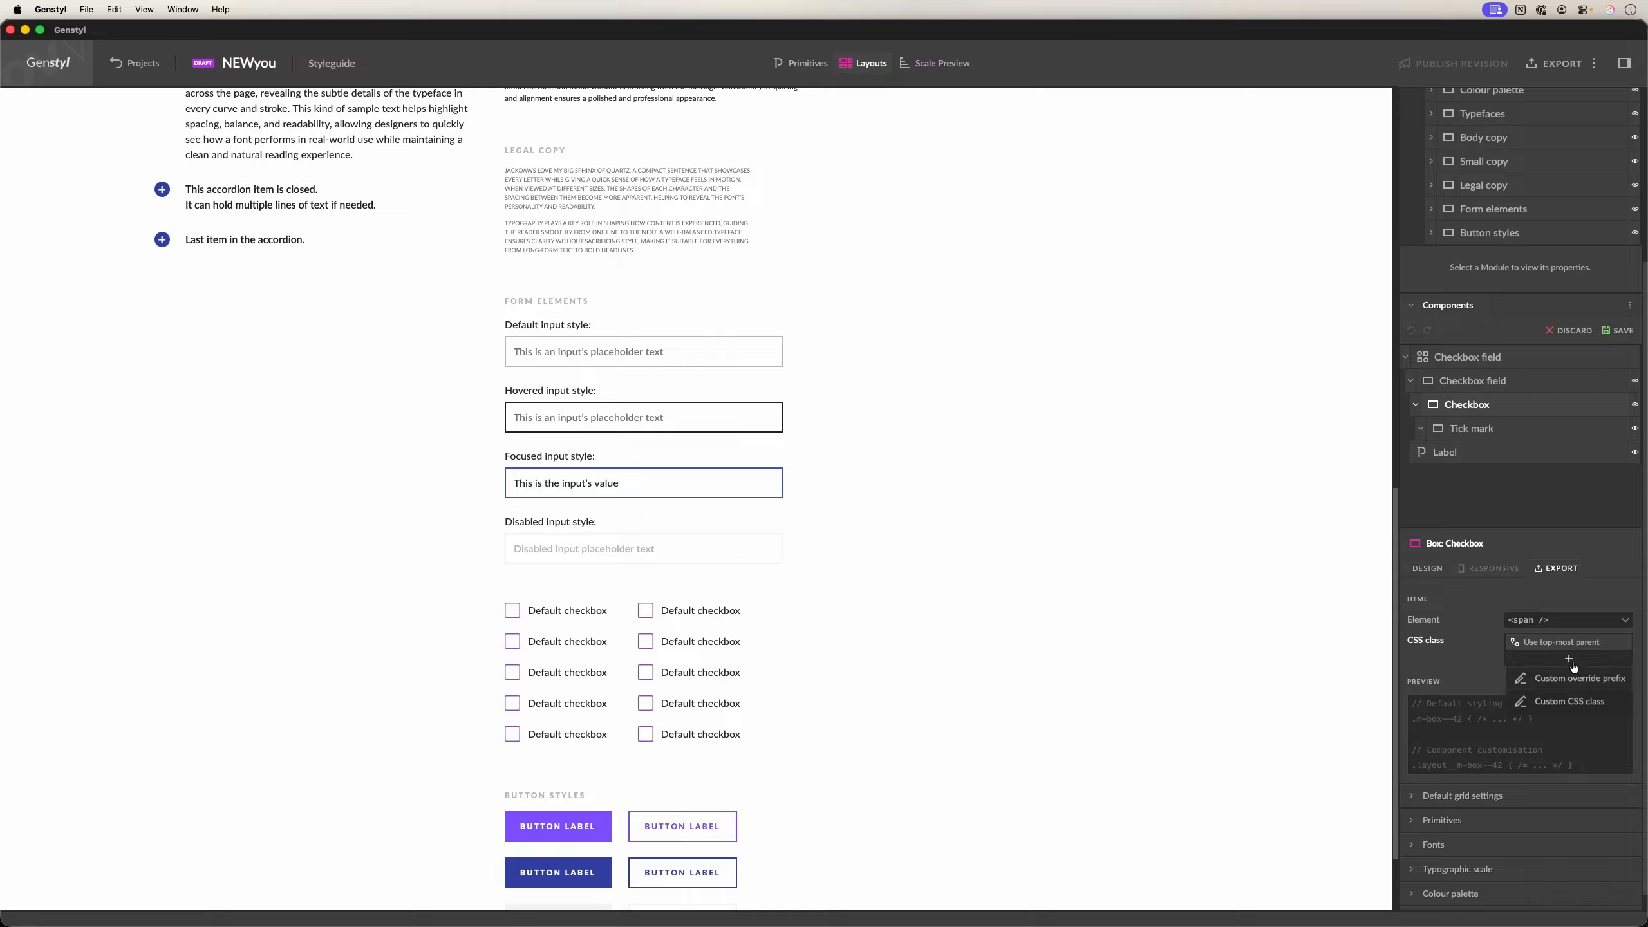
pyautogui.click(1561, 703)
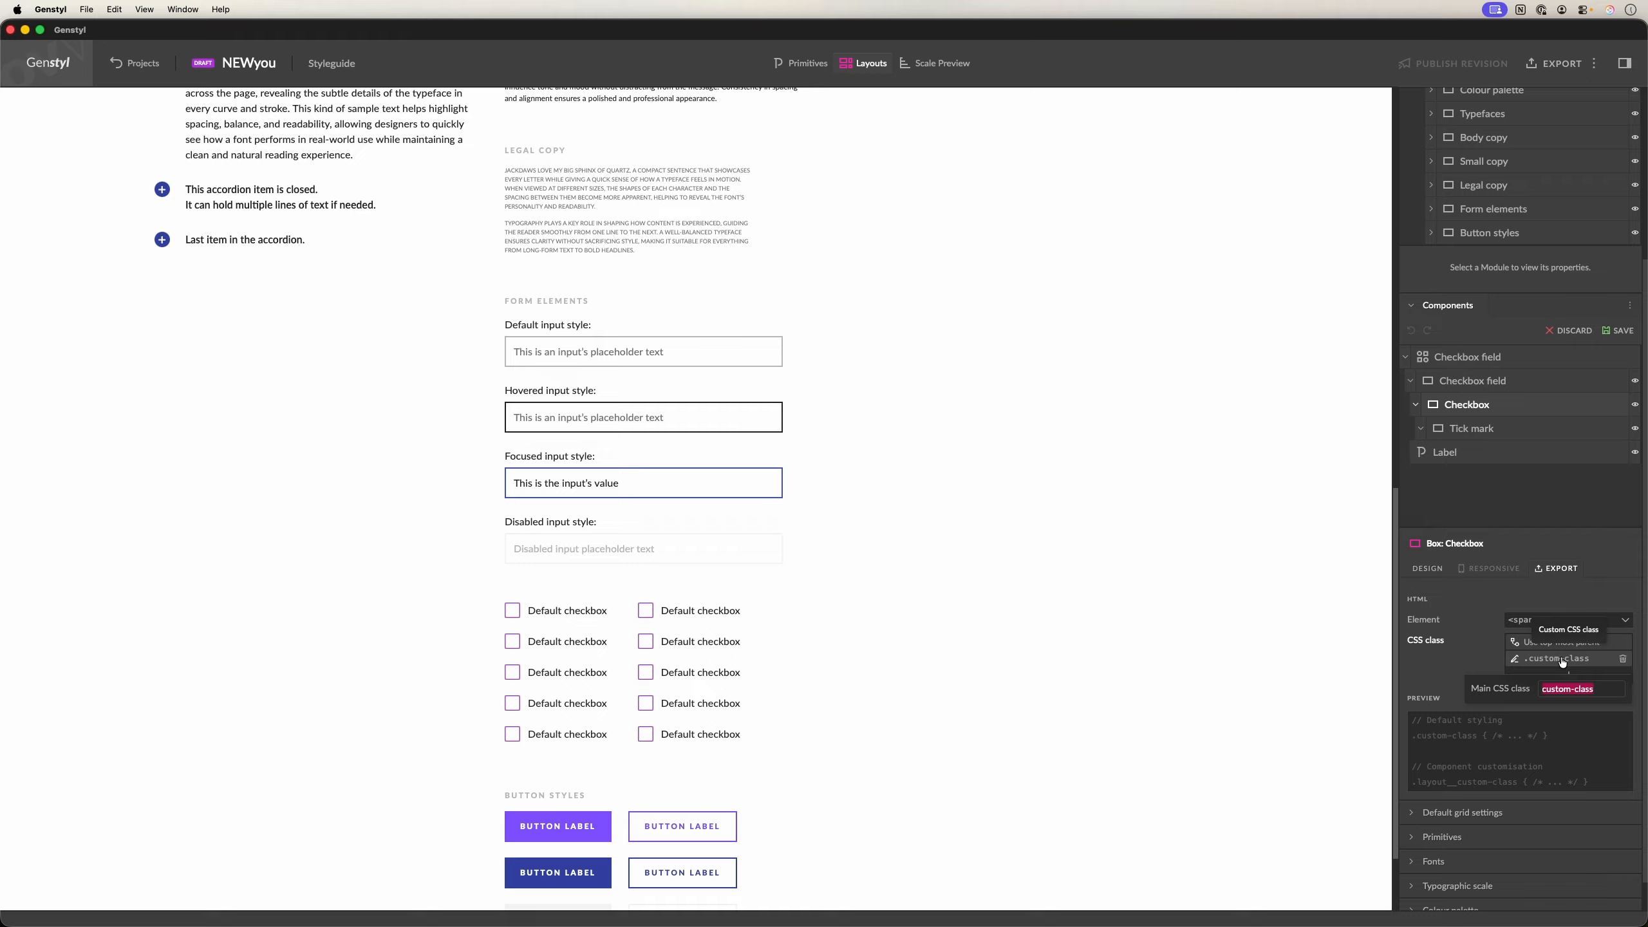
pyautogui.write('box')
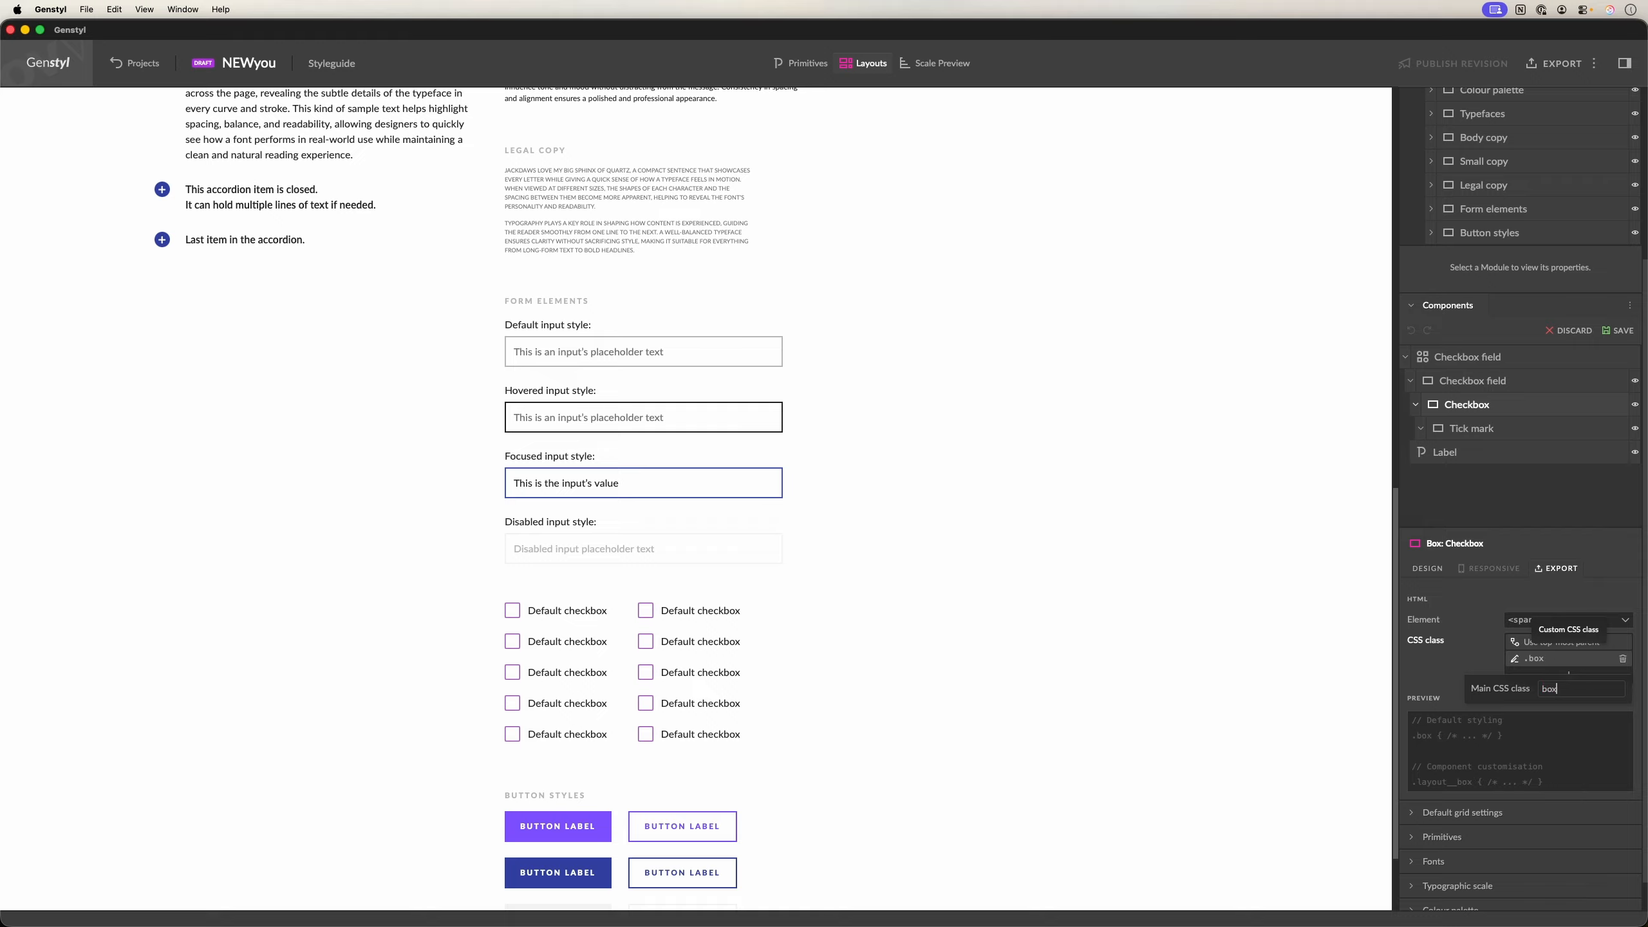
# - Export the Tick mark box as a <span /> element with the custom CSS class tick
pyautogui.click(1470, 429)
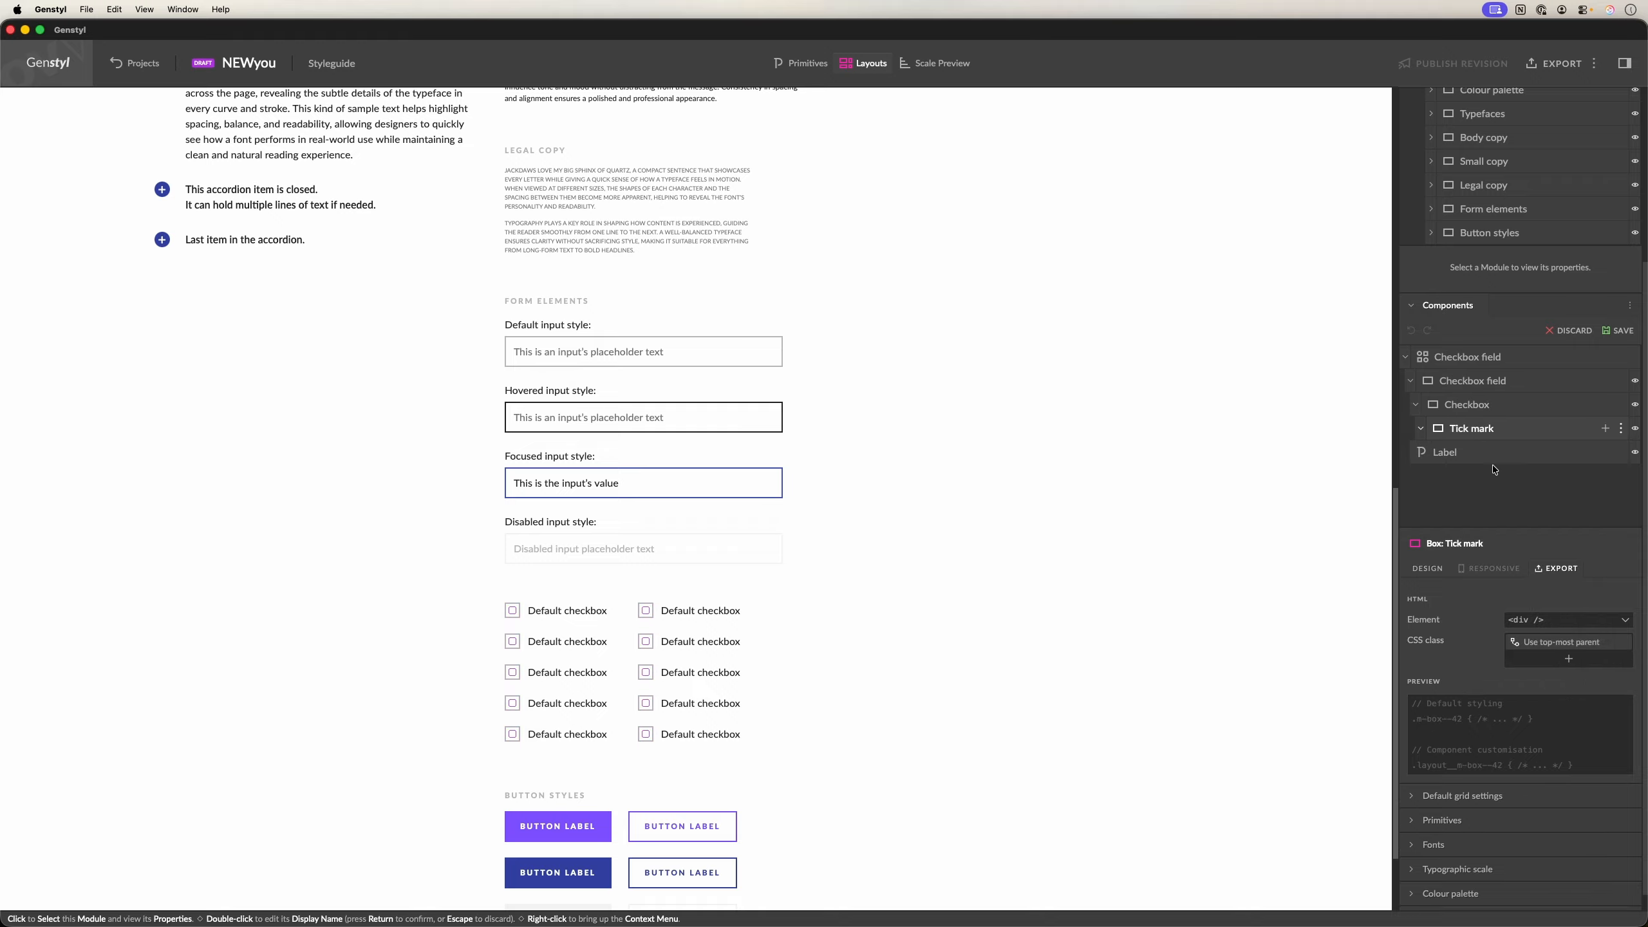
pyautogui.click(1556, 623)
pyautogui.moveTo(1557, 657)
pyautogui.click(1470, 434)
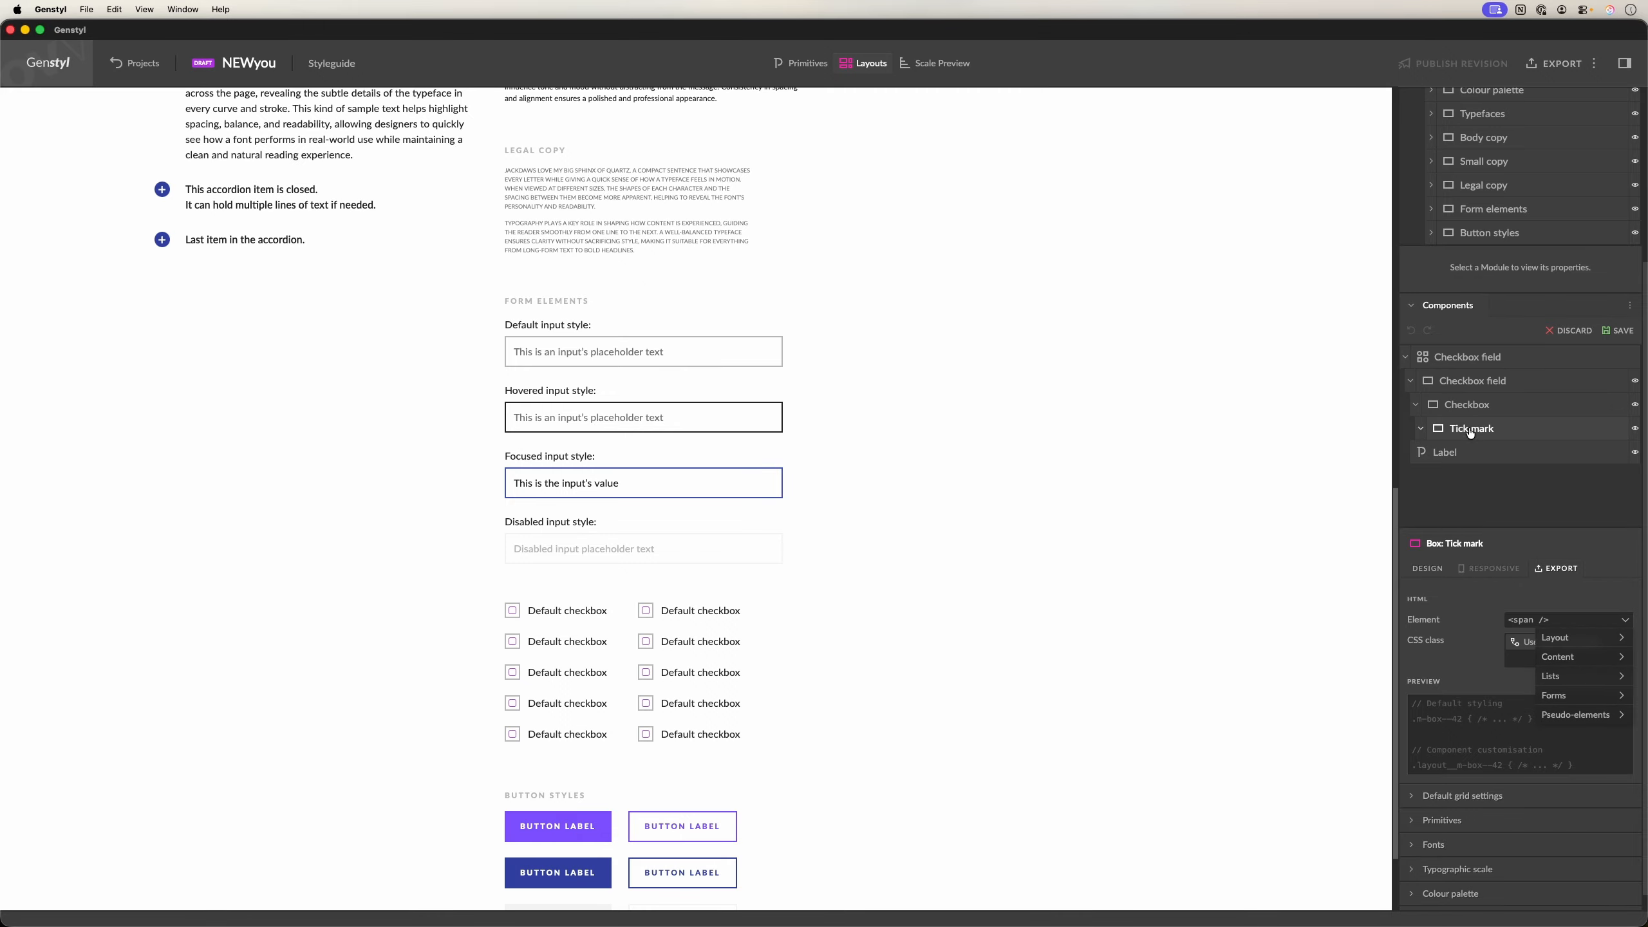
pyautogui.click(1564, 658)
pyautogui.click(1565, 679)
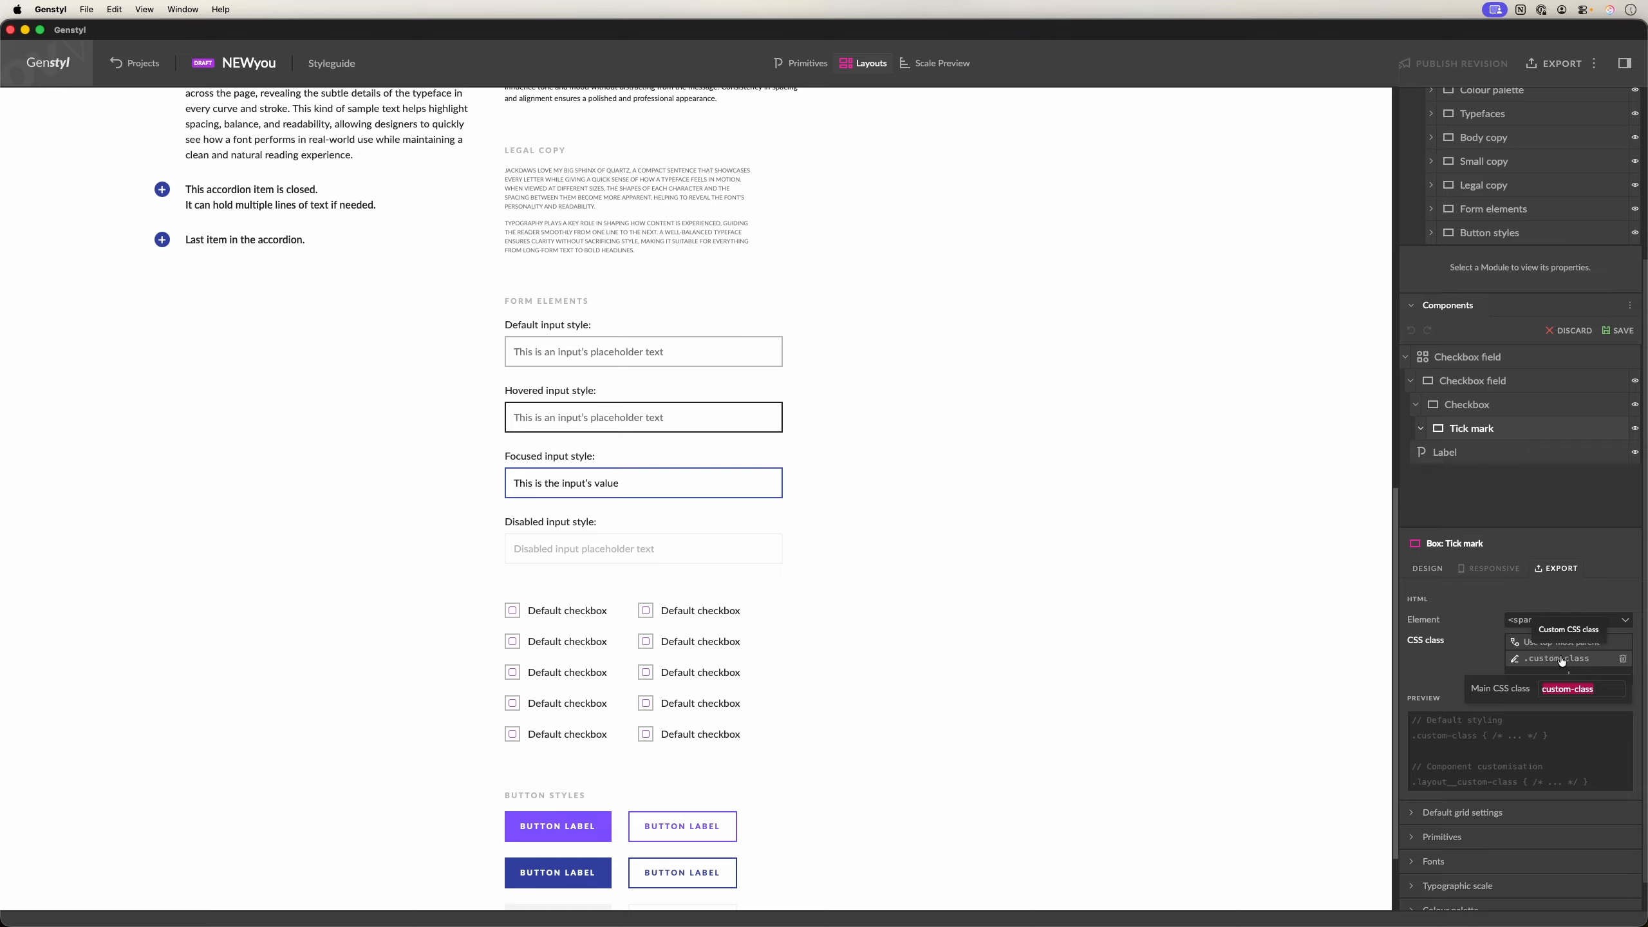
pyautogui.write('tick')
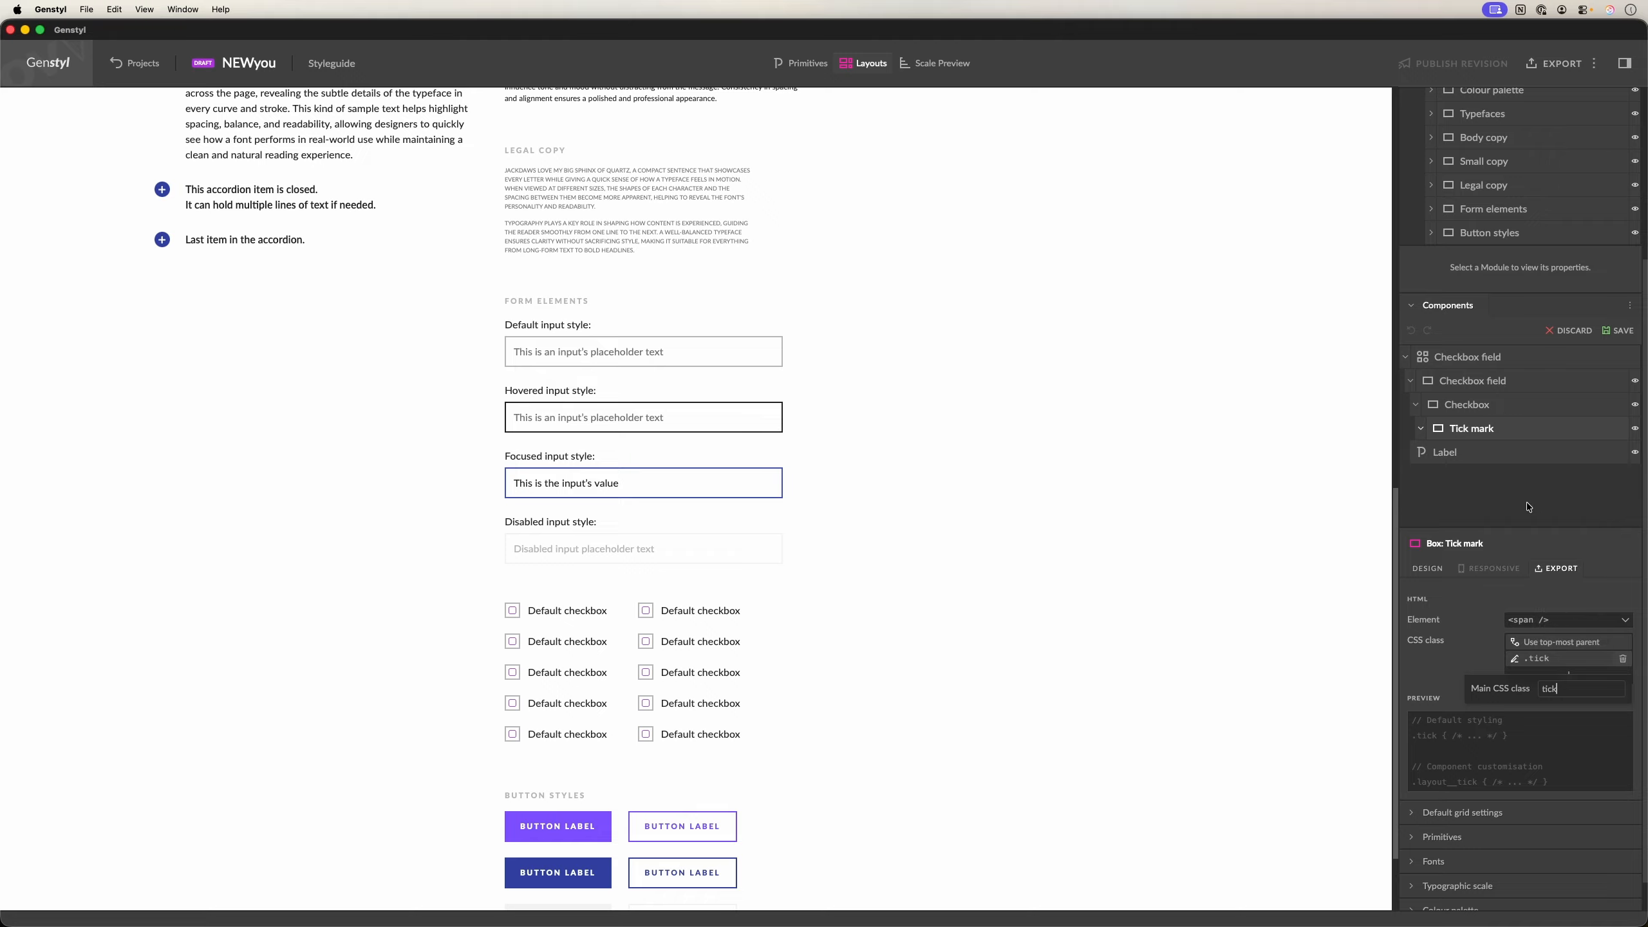
pyautogui.click(1514, 504)
# - Export the Label primitive as a <label /> element with the custom CSS class label
pyautogui.click(1471, 453)
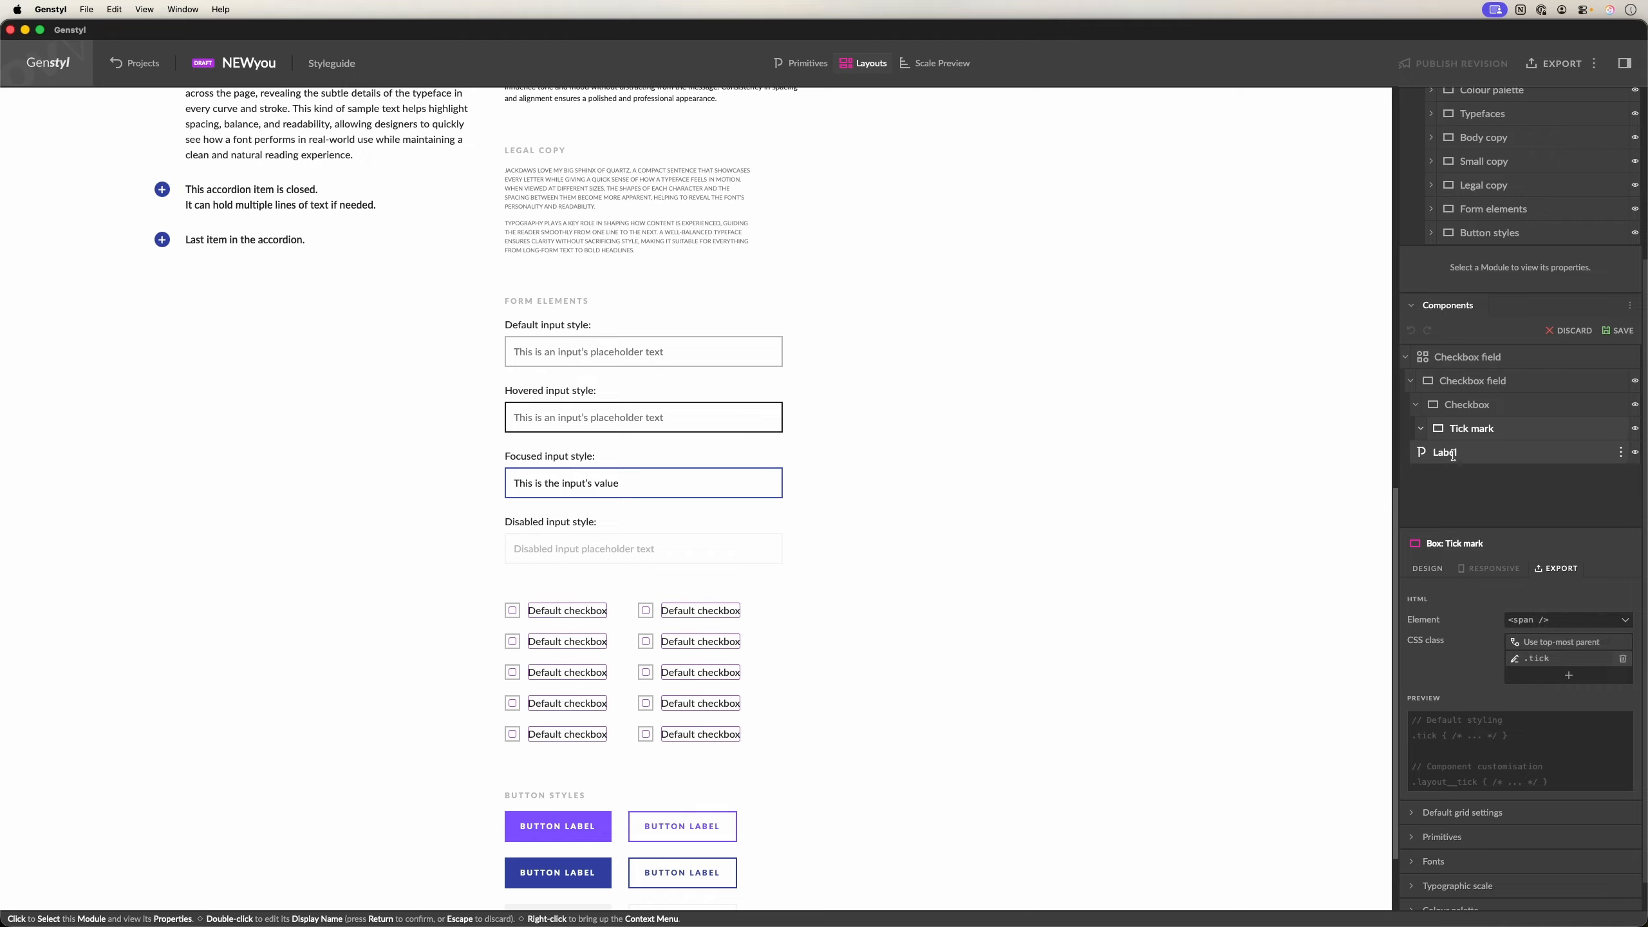
pyautogui.click(1544, 620)
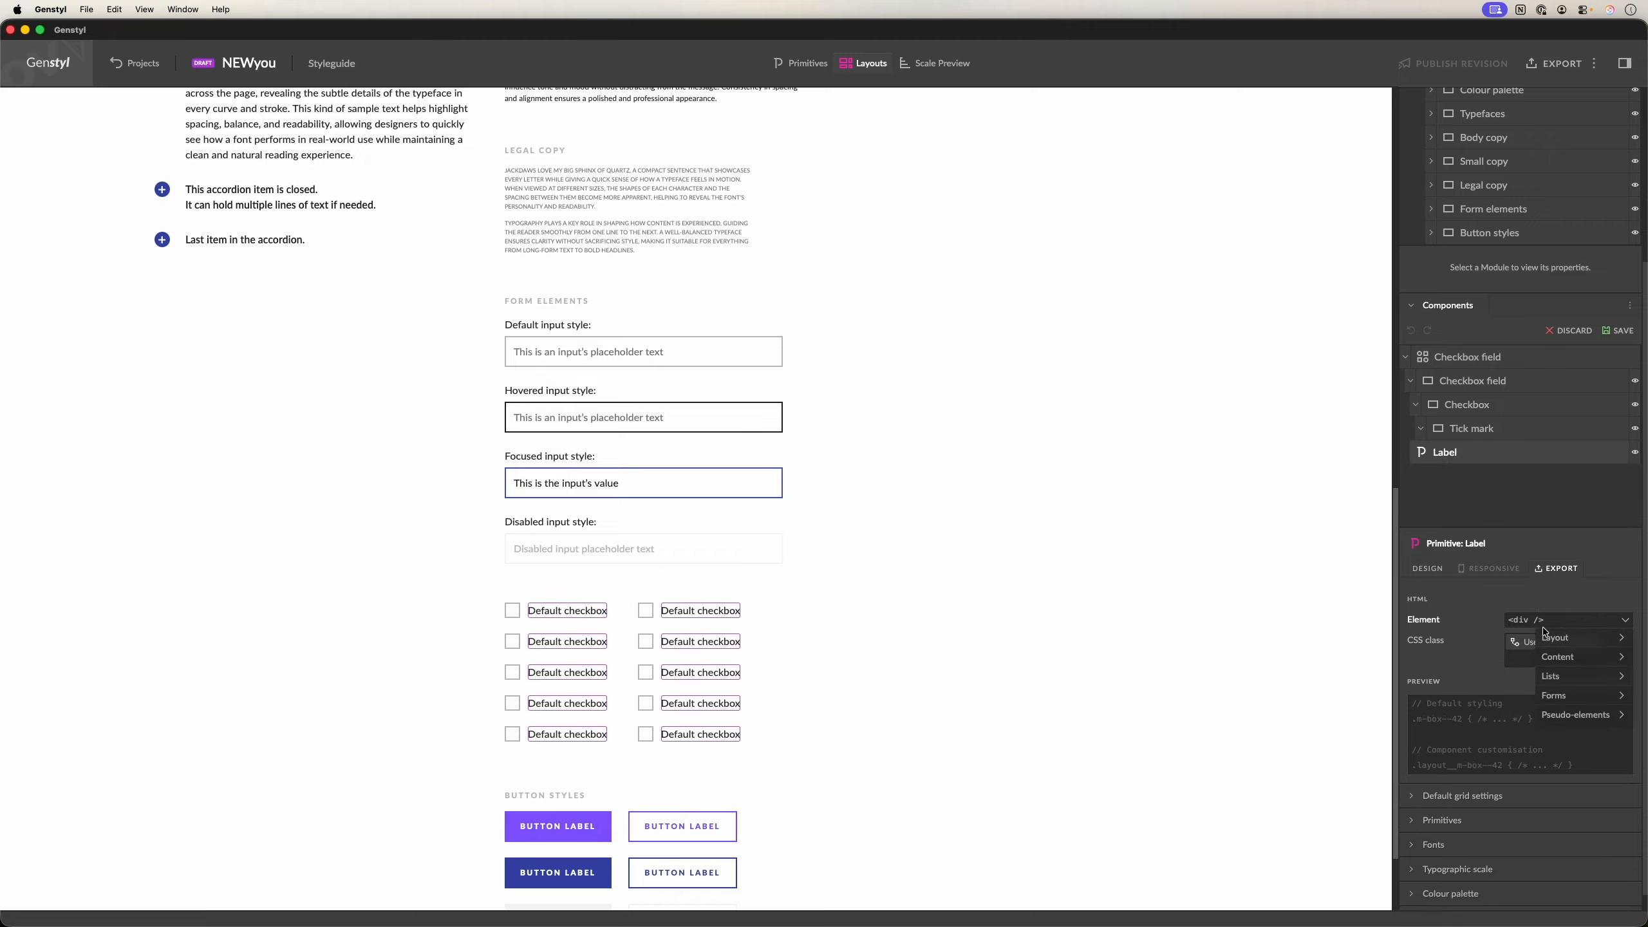
pyautogui.moveTo(1556, 703)
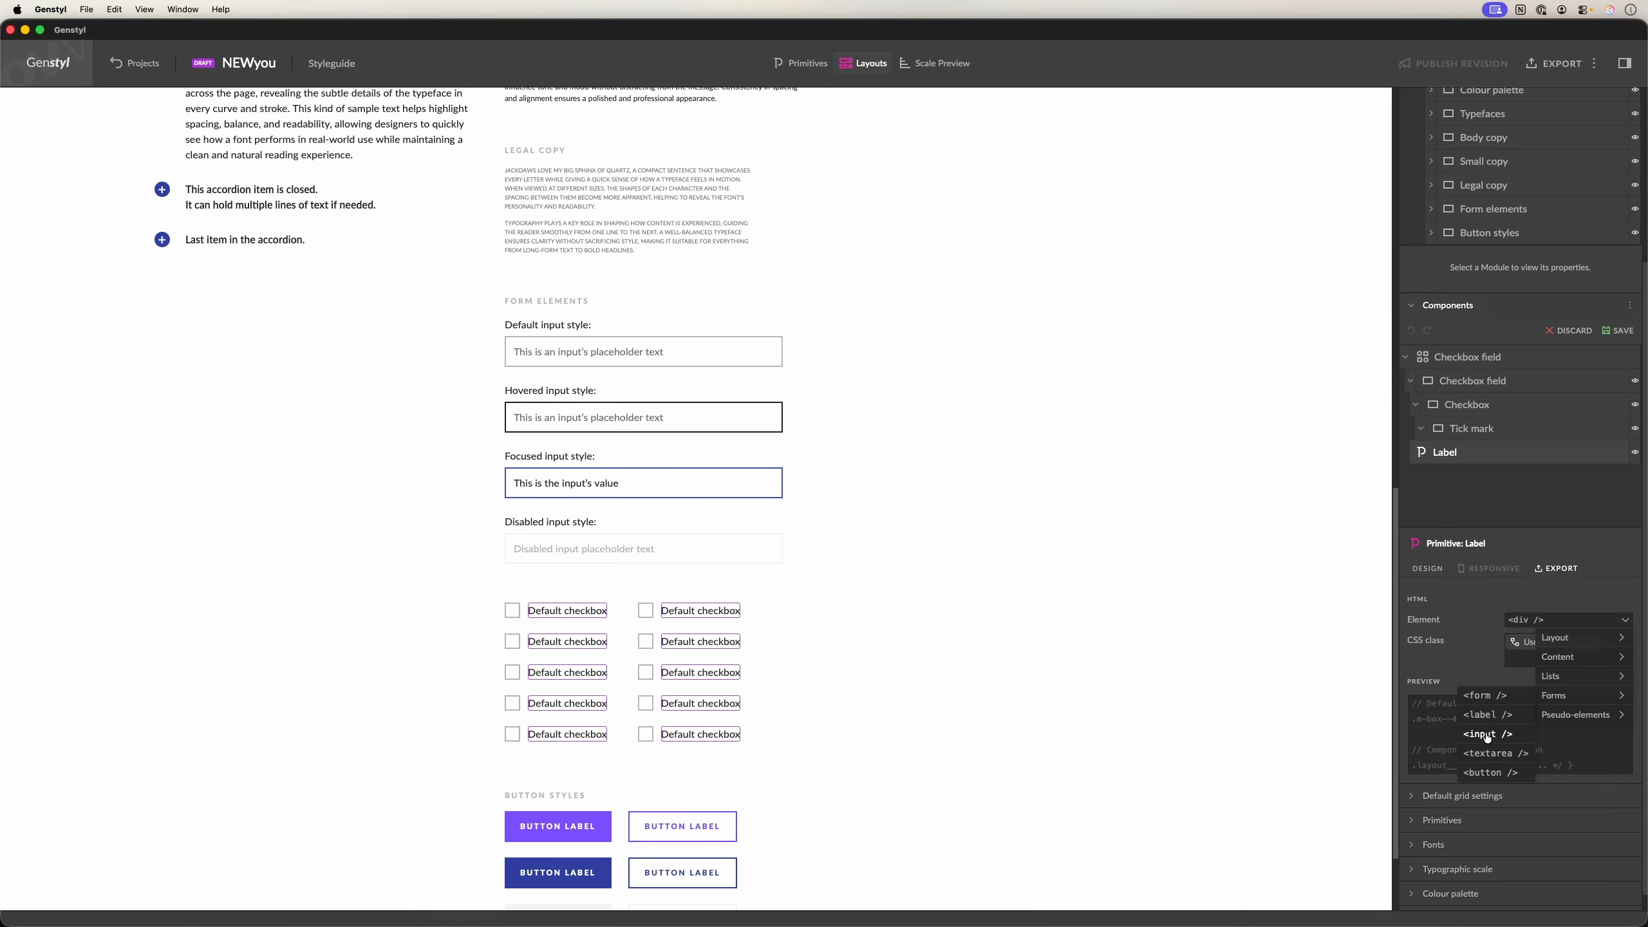
pyautogui.click(1486, 716)
pyautogui.click(1568, 661)
pyautogui.click(1579, 702)
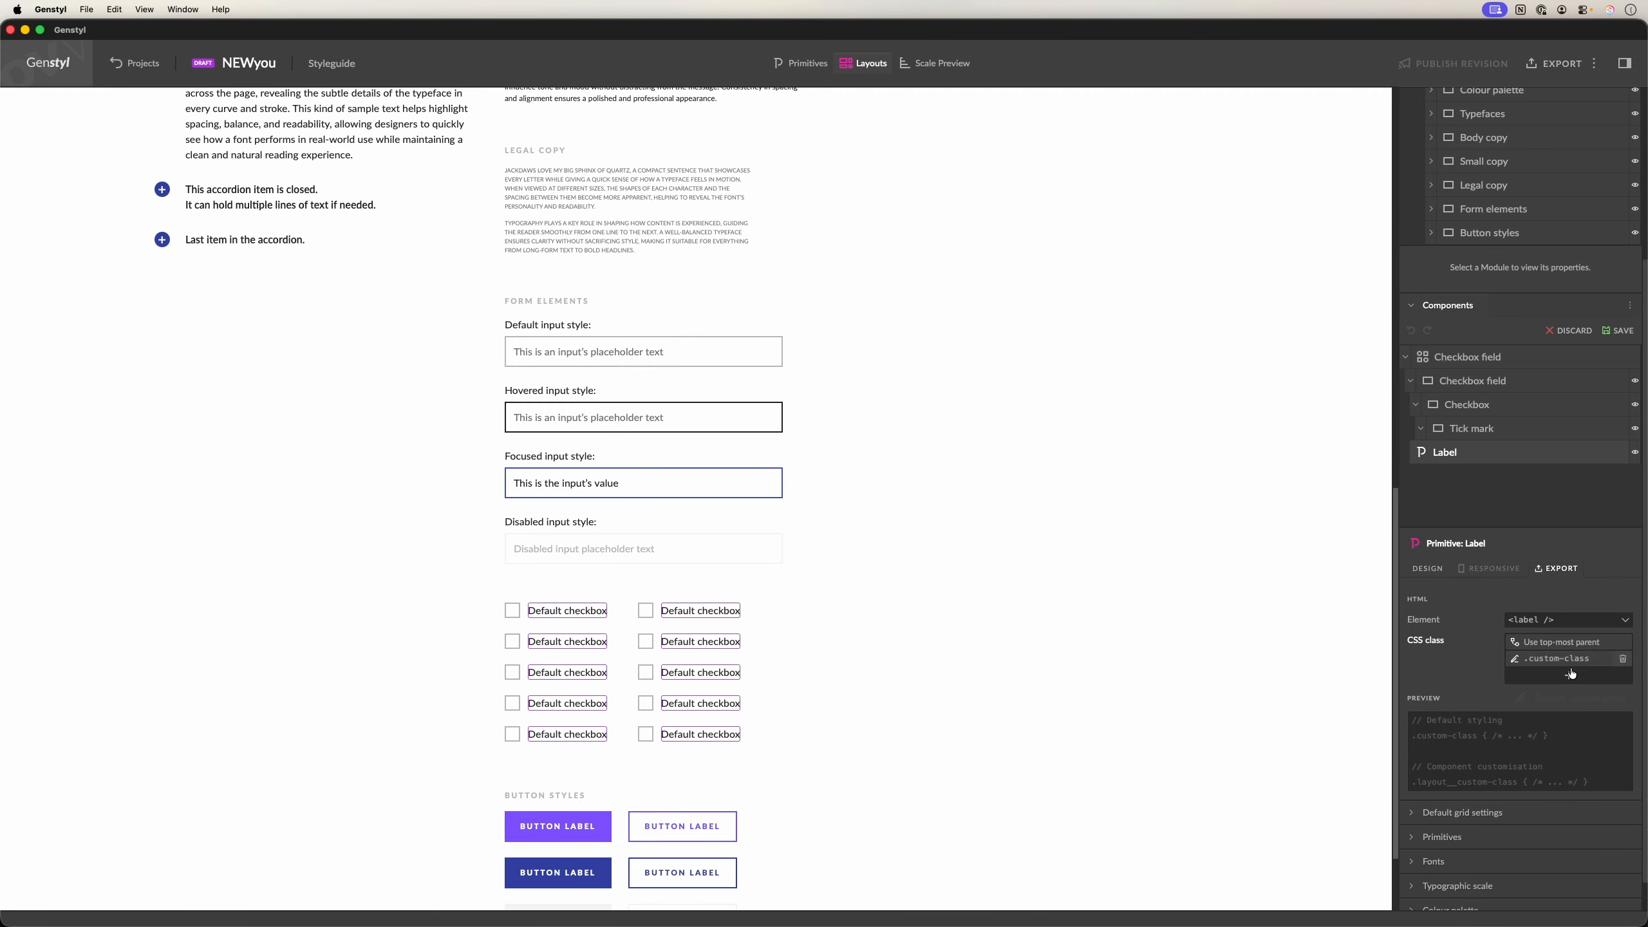
pyautogui.click(1569, 661)
pyautogui.write('label')
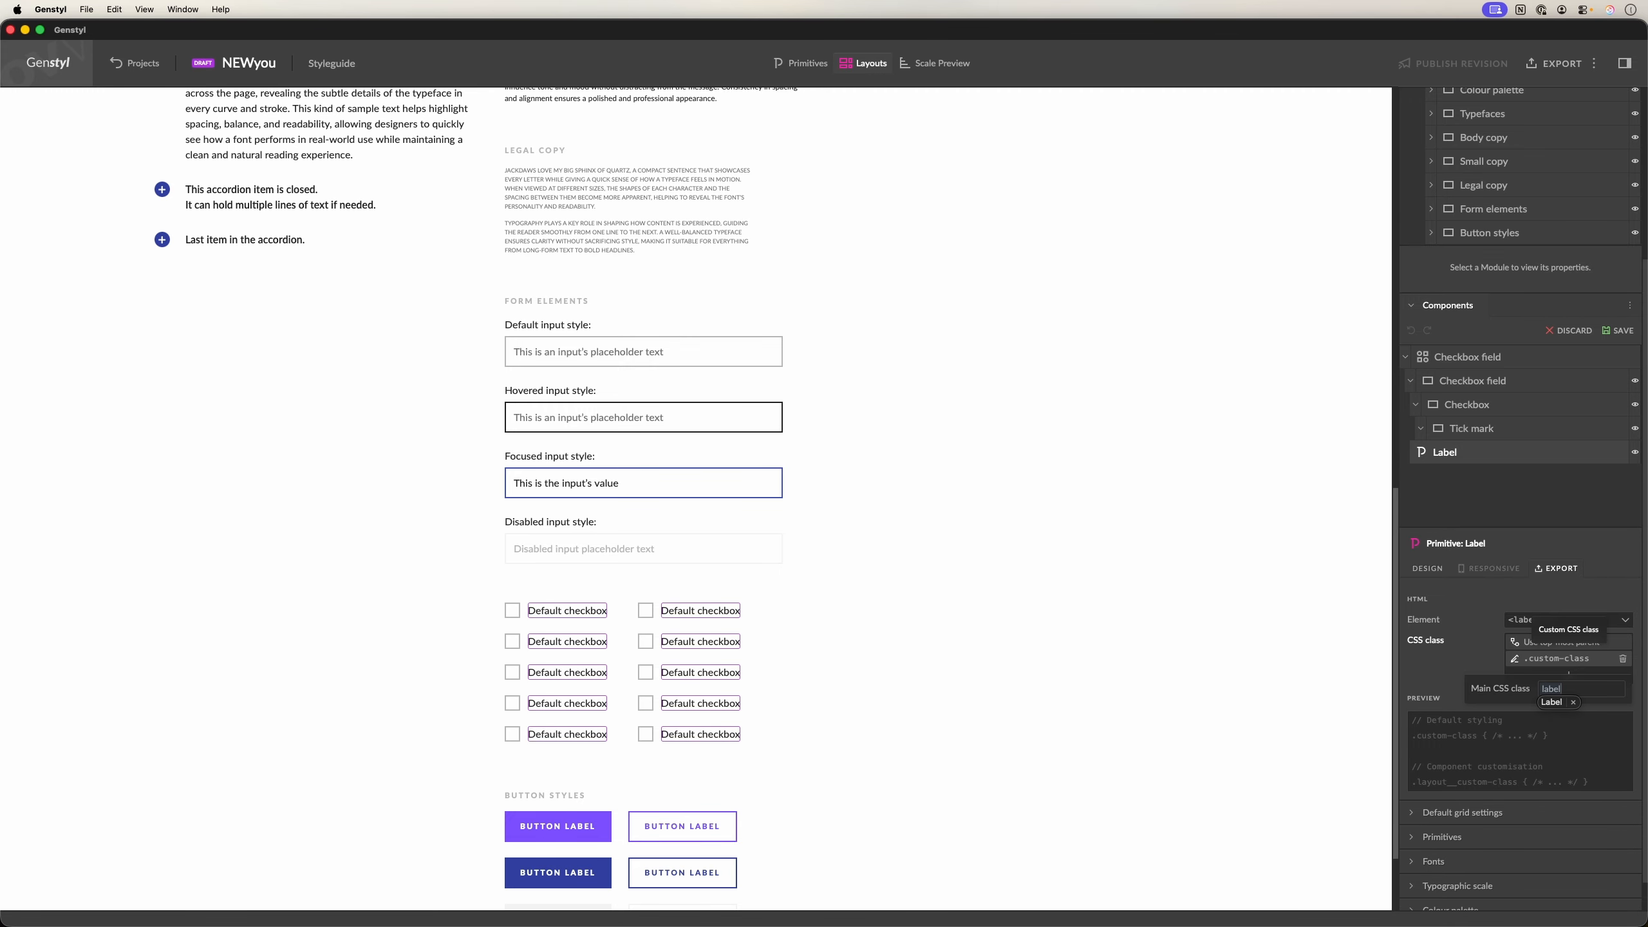
pyautogui.click(1550, 495)
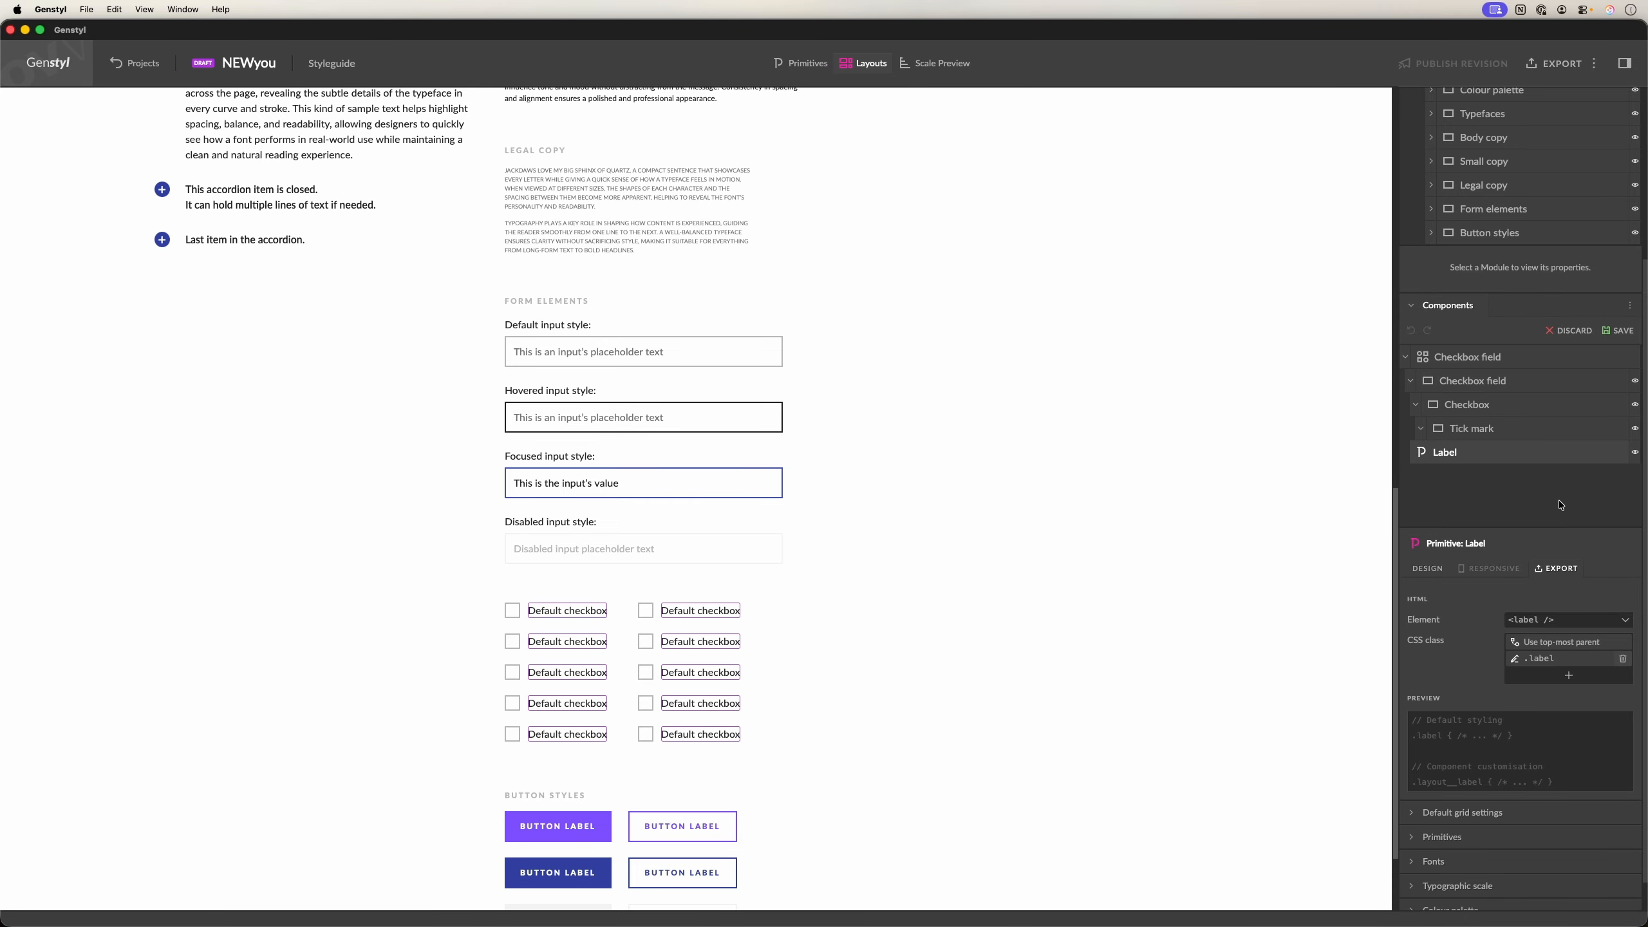
# - Save and commit the Checkbox field component's changes, and export the style and layouts bundle
pyautogui.click(1617, 330)
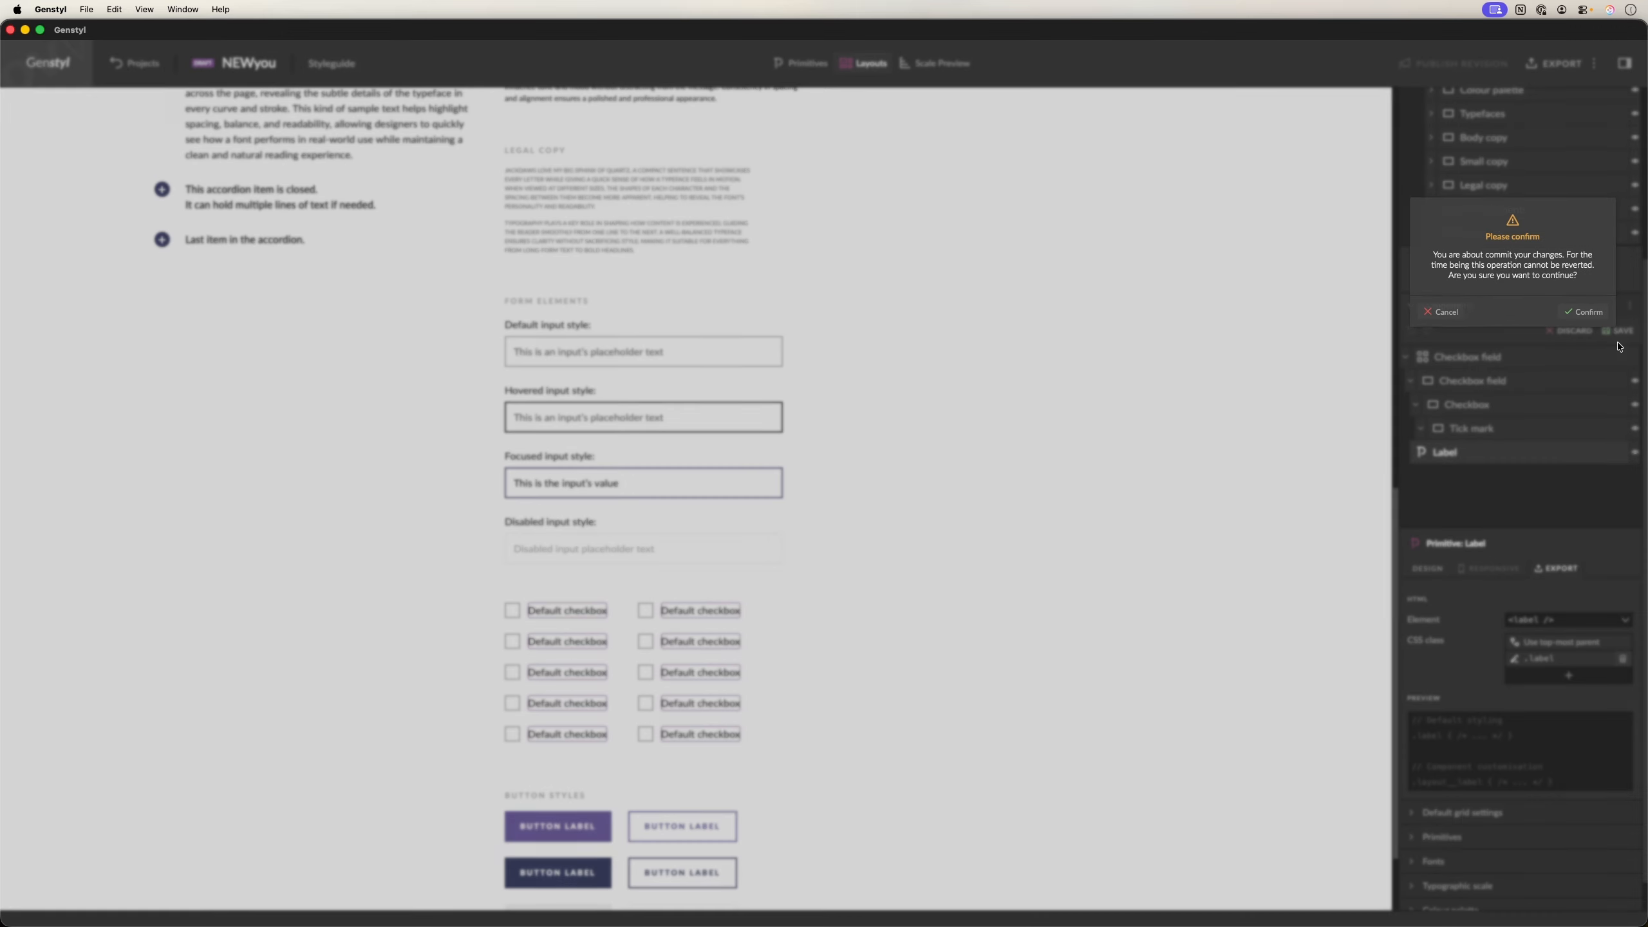
pyautogui.click(1588, 314)
pyautogui.click(1556, 68)
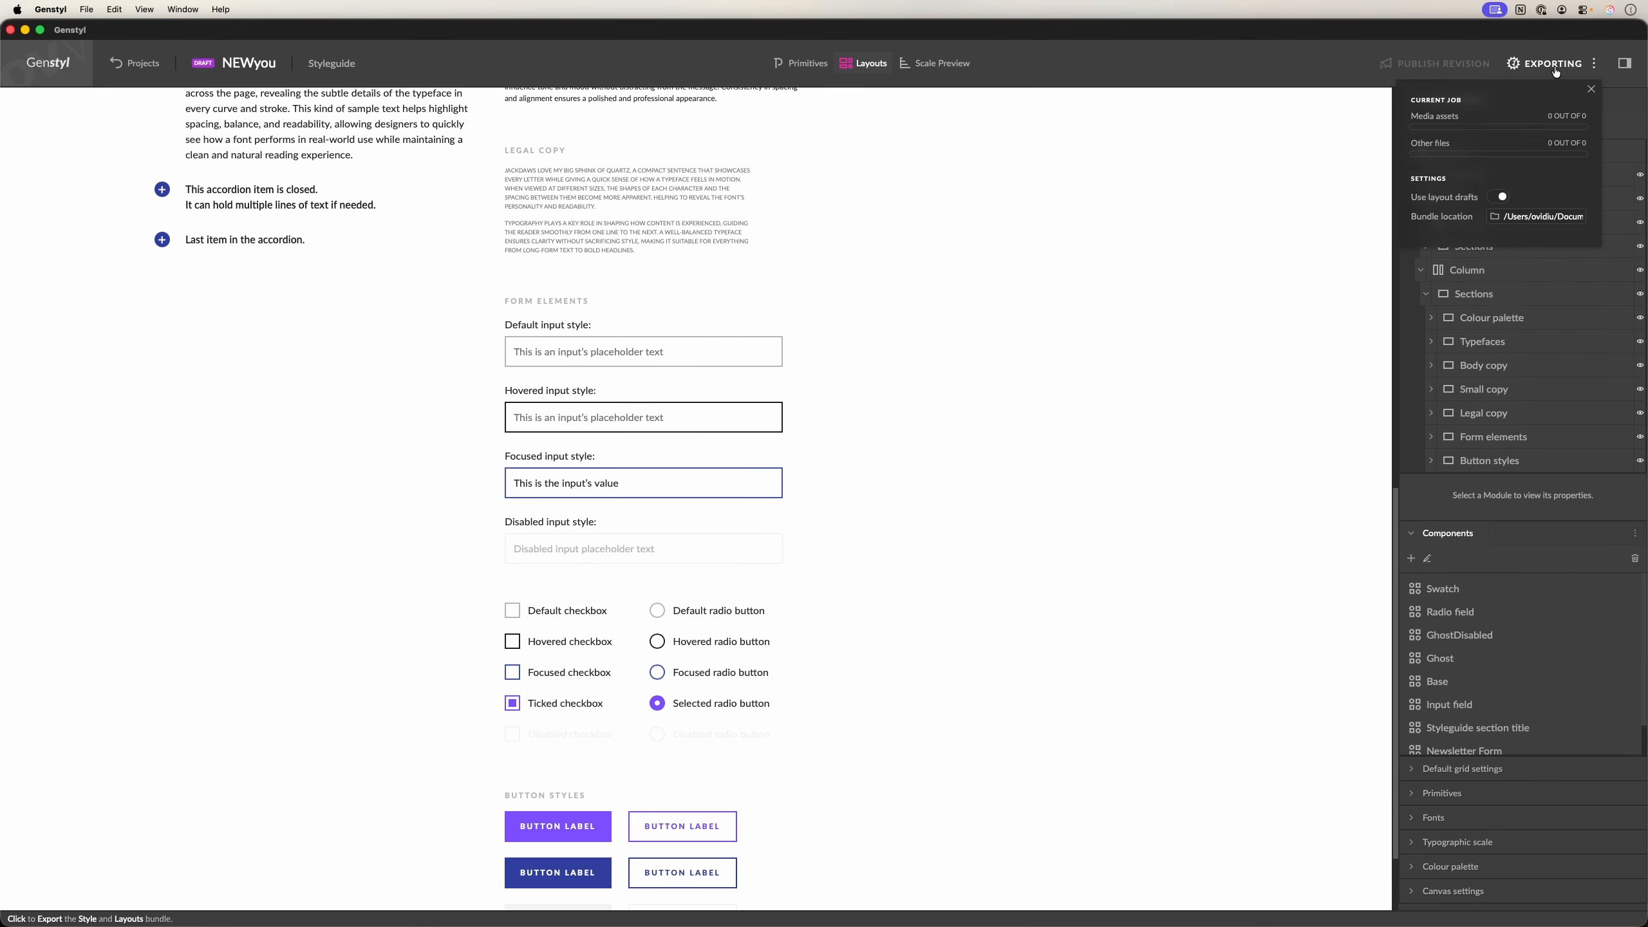
# - Open the exported bundle's folder in Finder and launch styleguide.html from newyou/views in Chrome
pyautogui.hotkey('ctrl', 'Up')
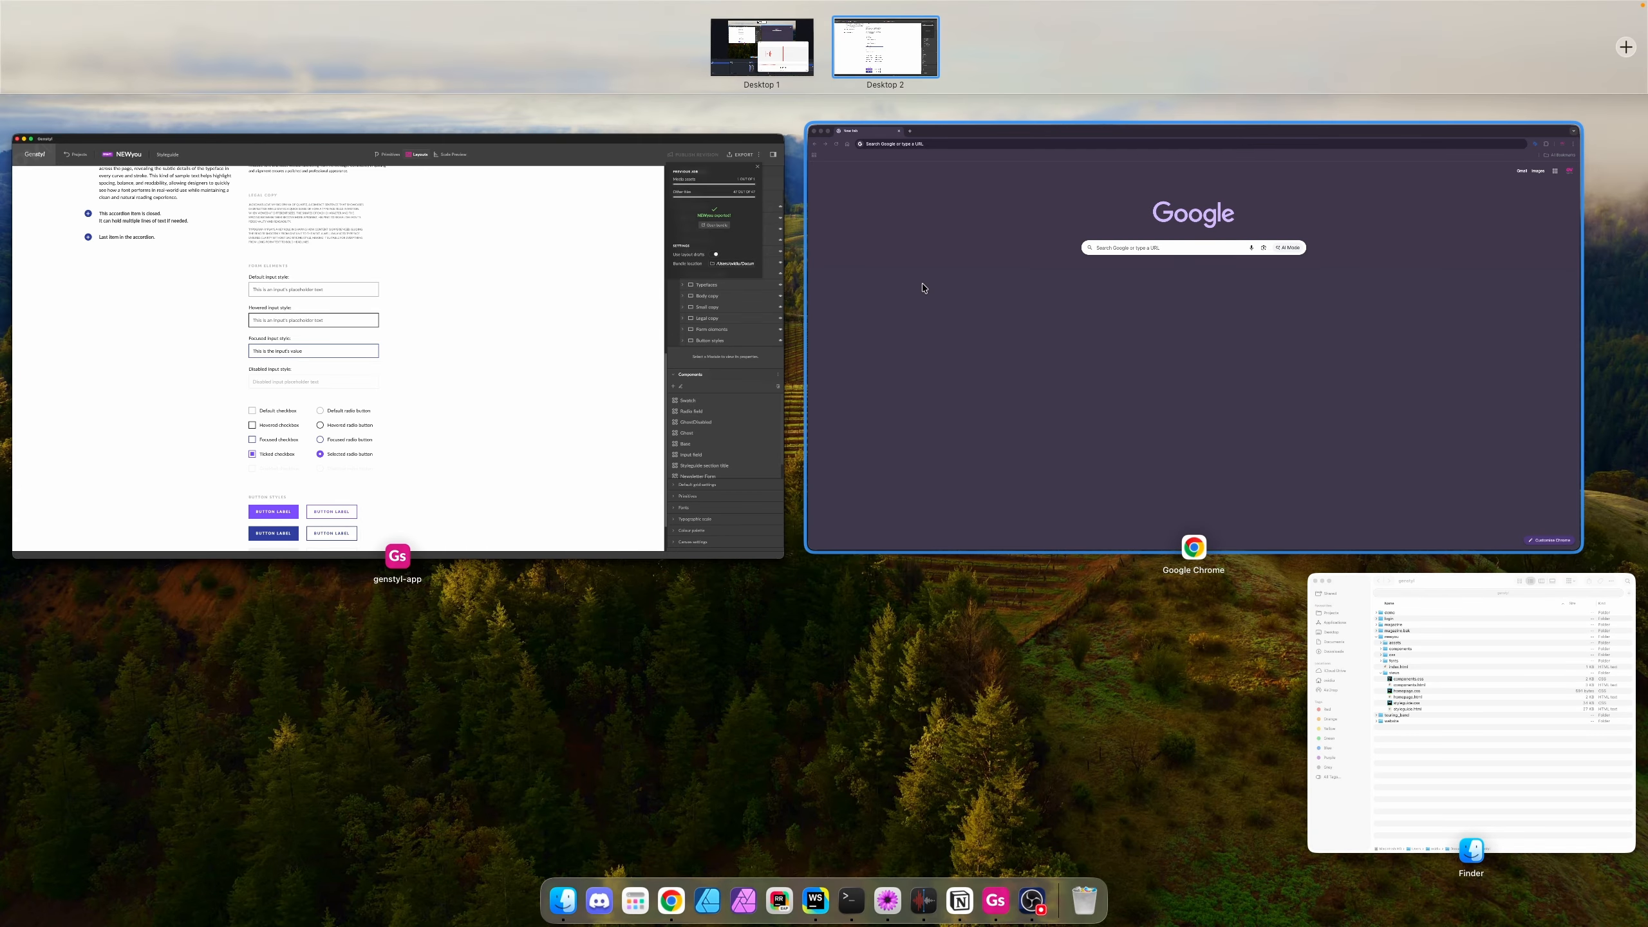
pyautogui.hotkey('ctrl', 'Up')
pyautogui.click(1498, 214)
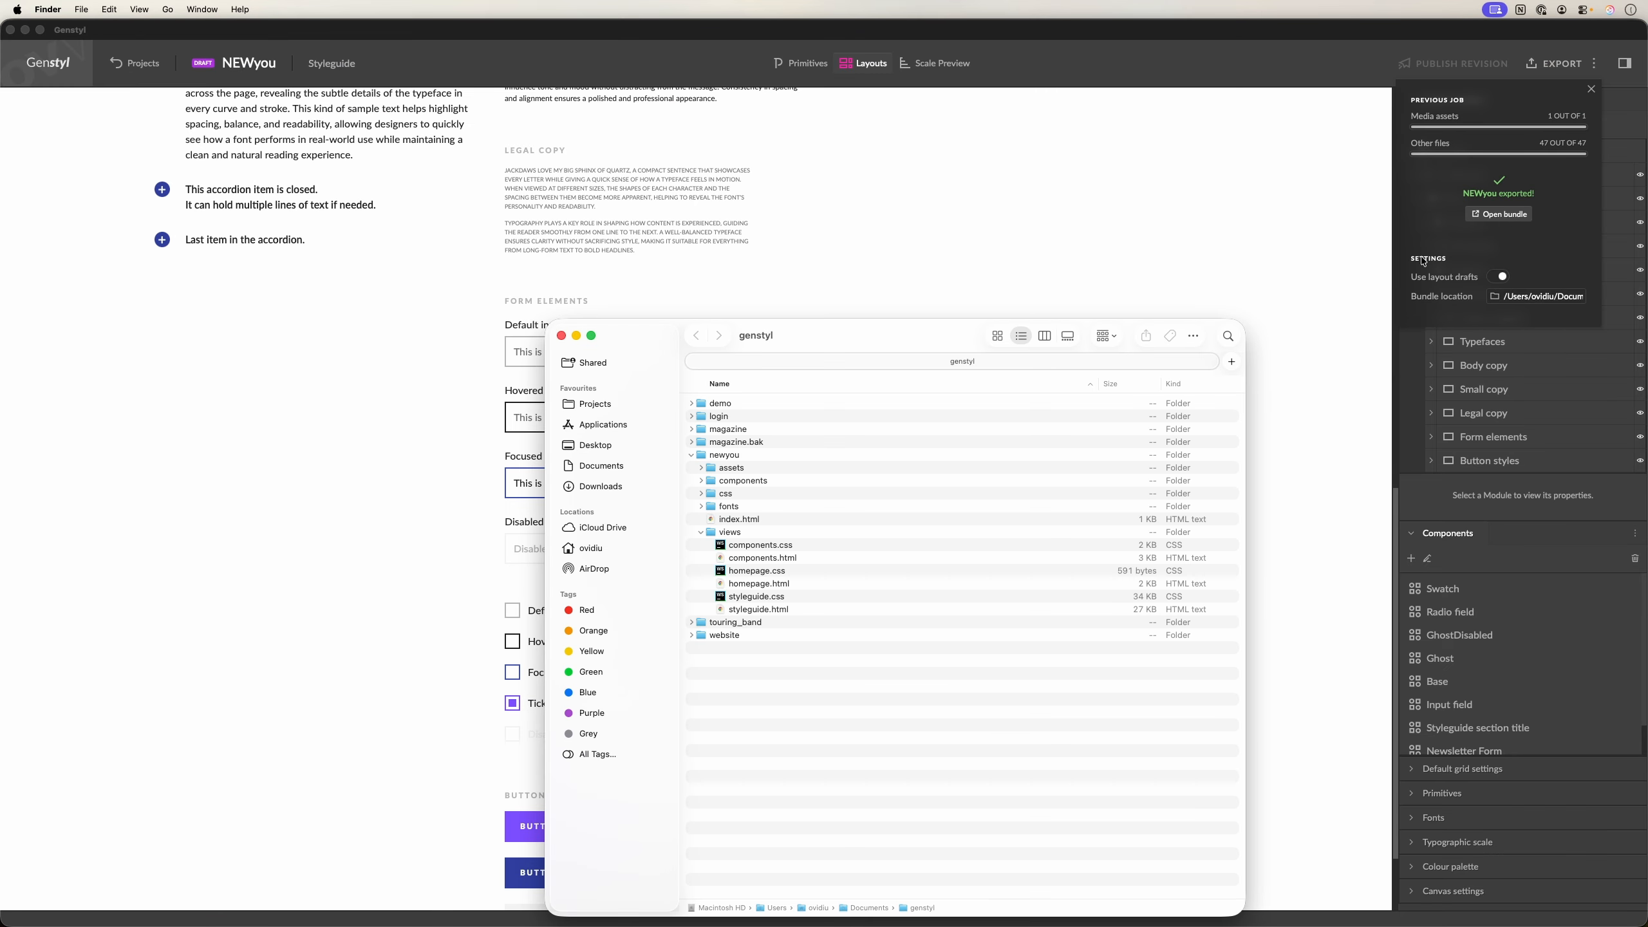
pyautogui.click(789, 611)
pyautogui.doubleClick(790, 612)
# - Inspect the default checkbox in the exported page and examine the elements and class names of its wrapper and nested box
pyautogui.scroll(-15, 950, 455)
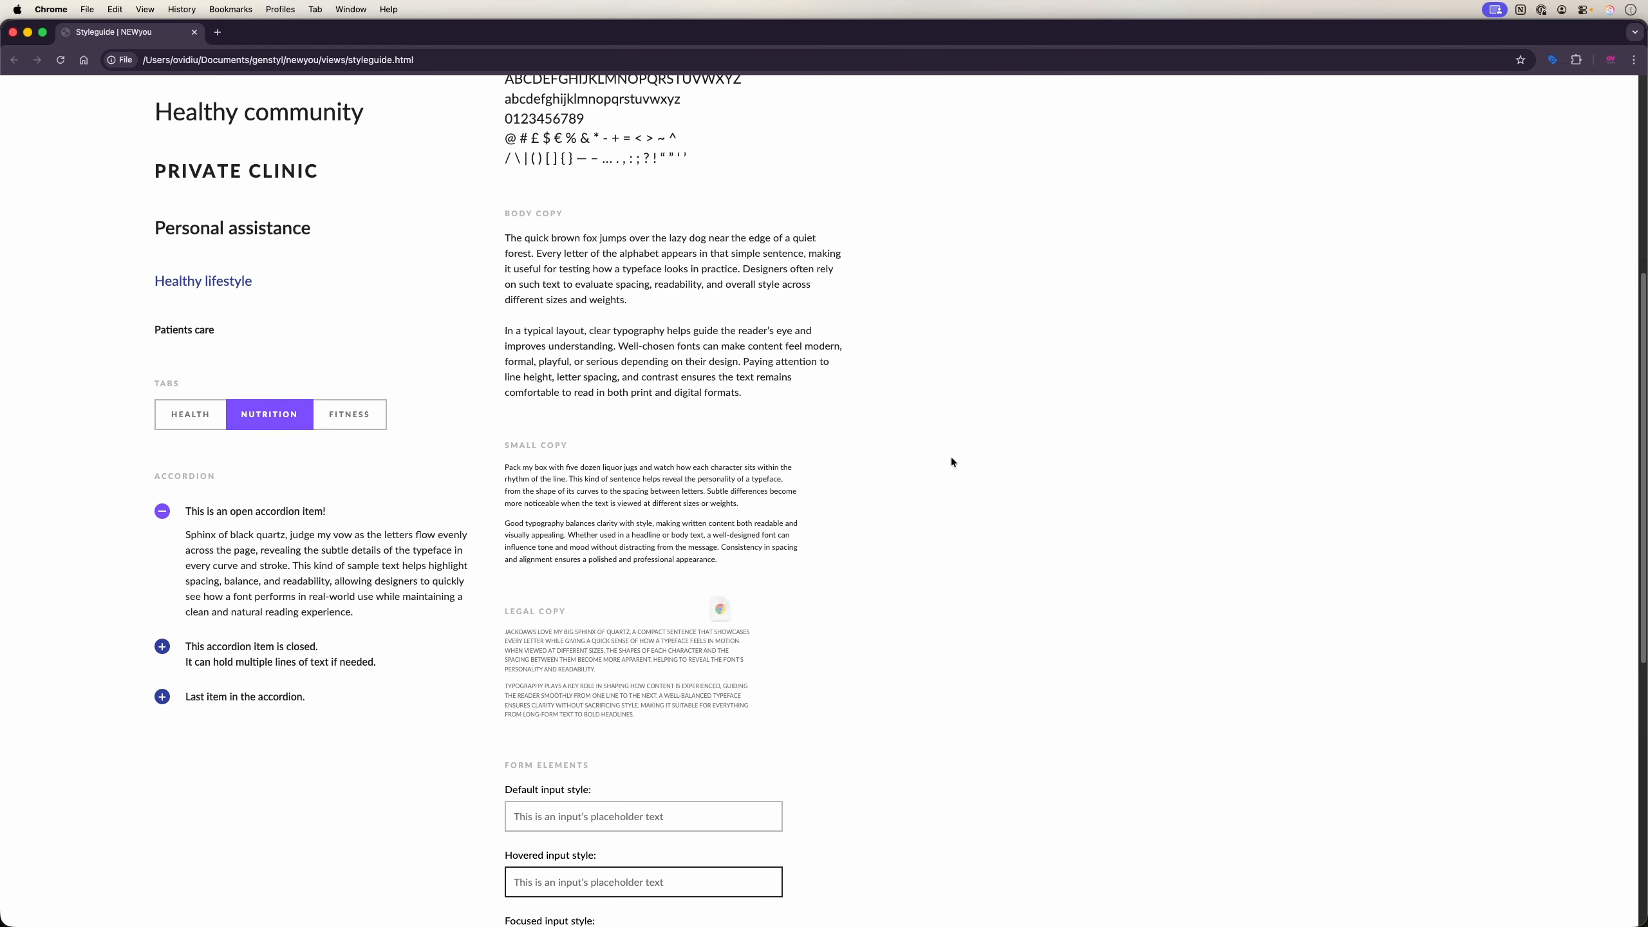
pyautogui.rightClick(513, 514)
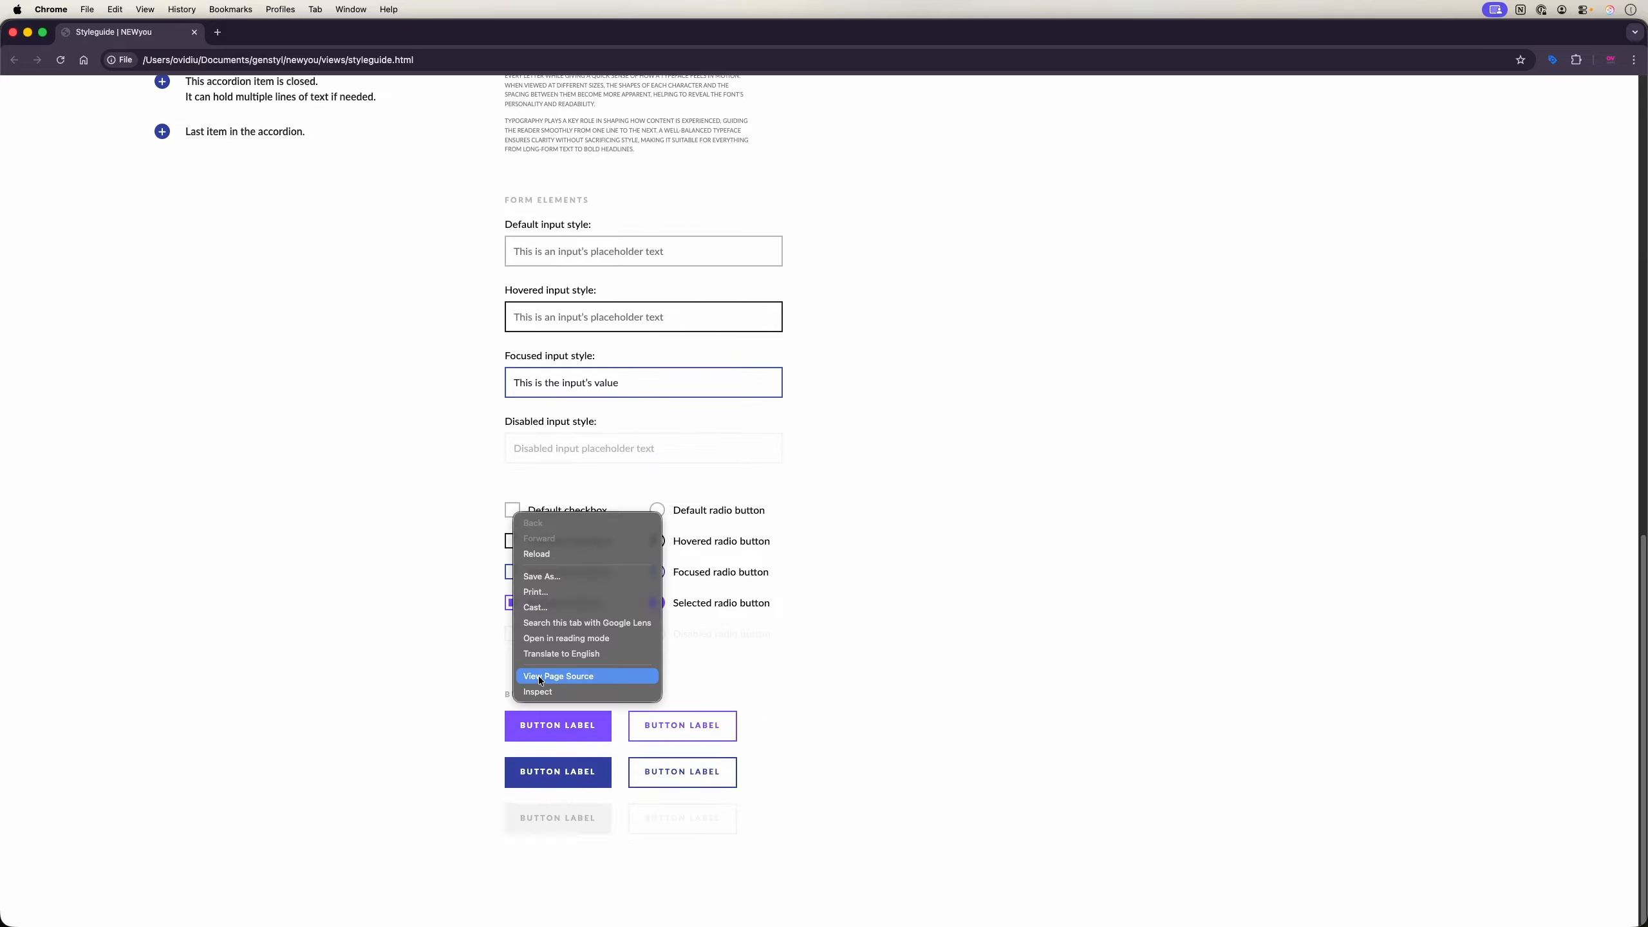
pyautogui.click(549, 692)
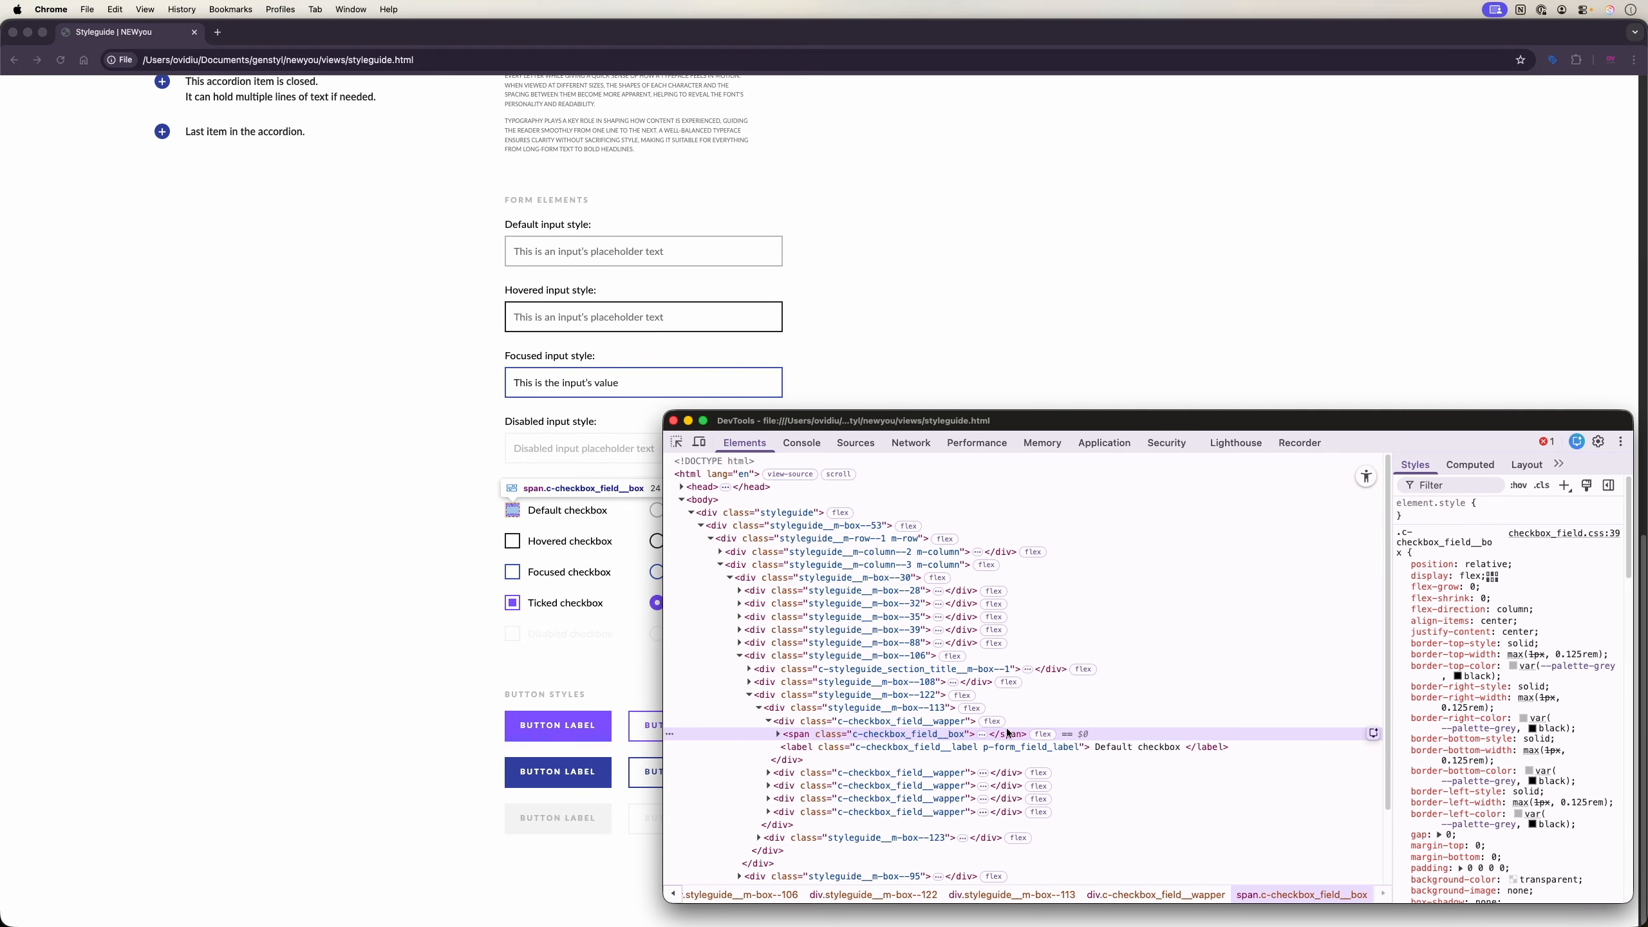
pyautogui.click(945, 723)
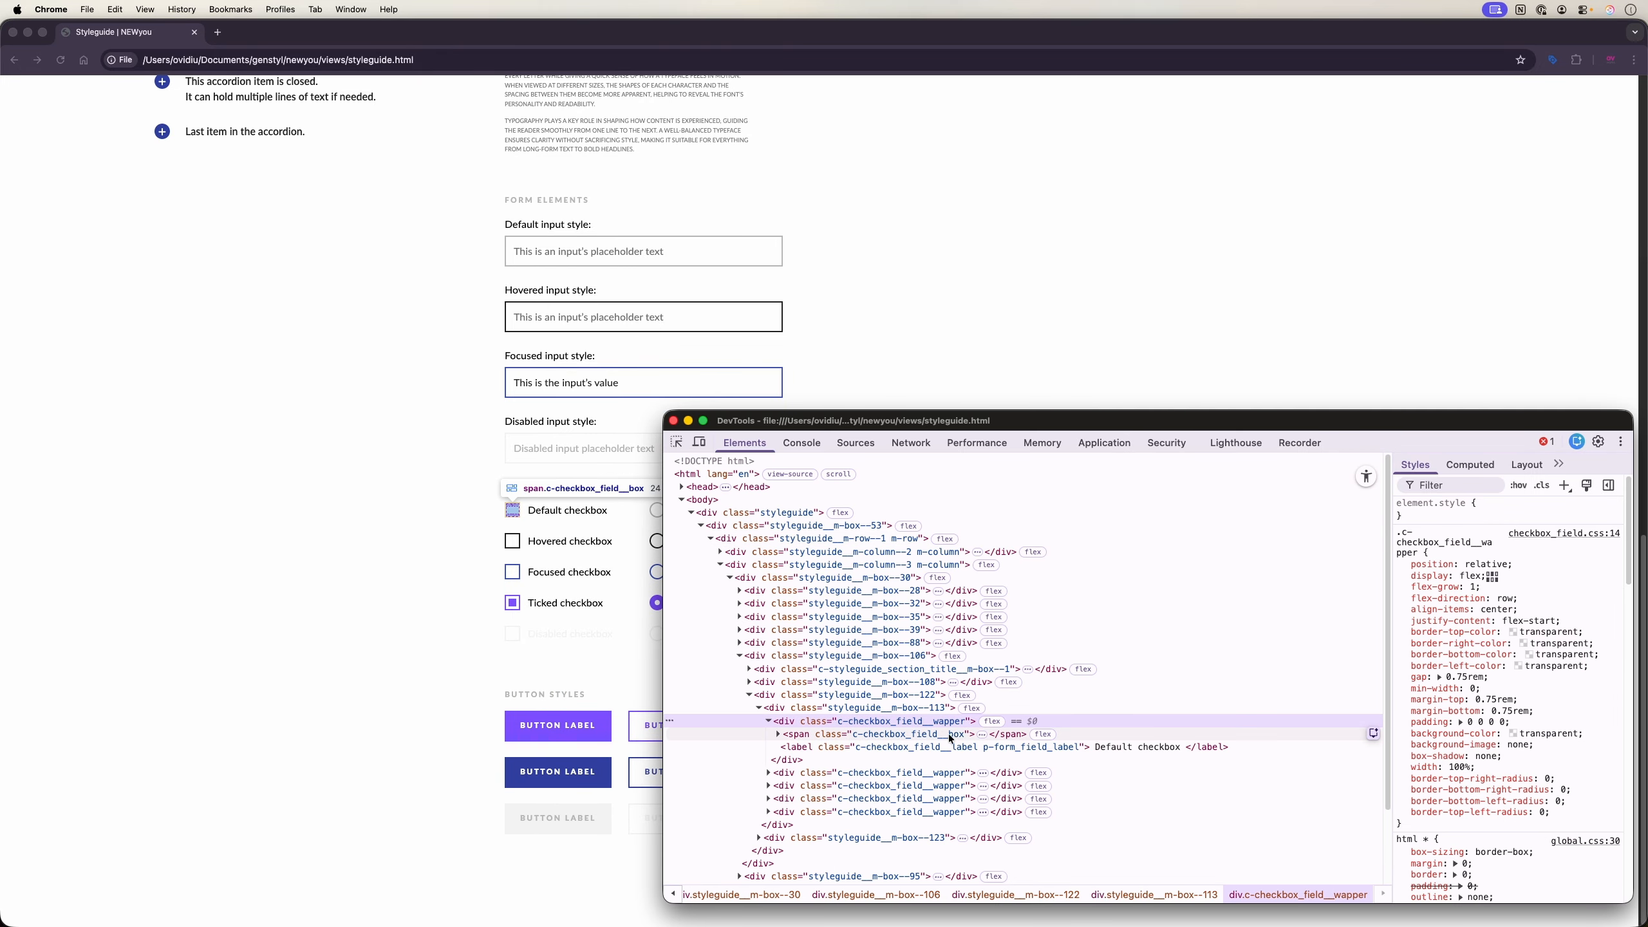
pyautogui.click(777, 735)
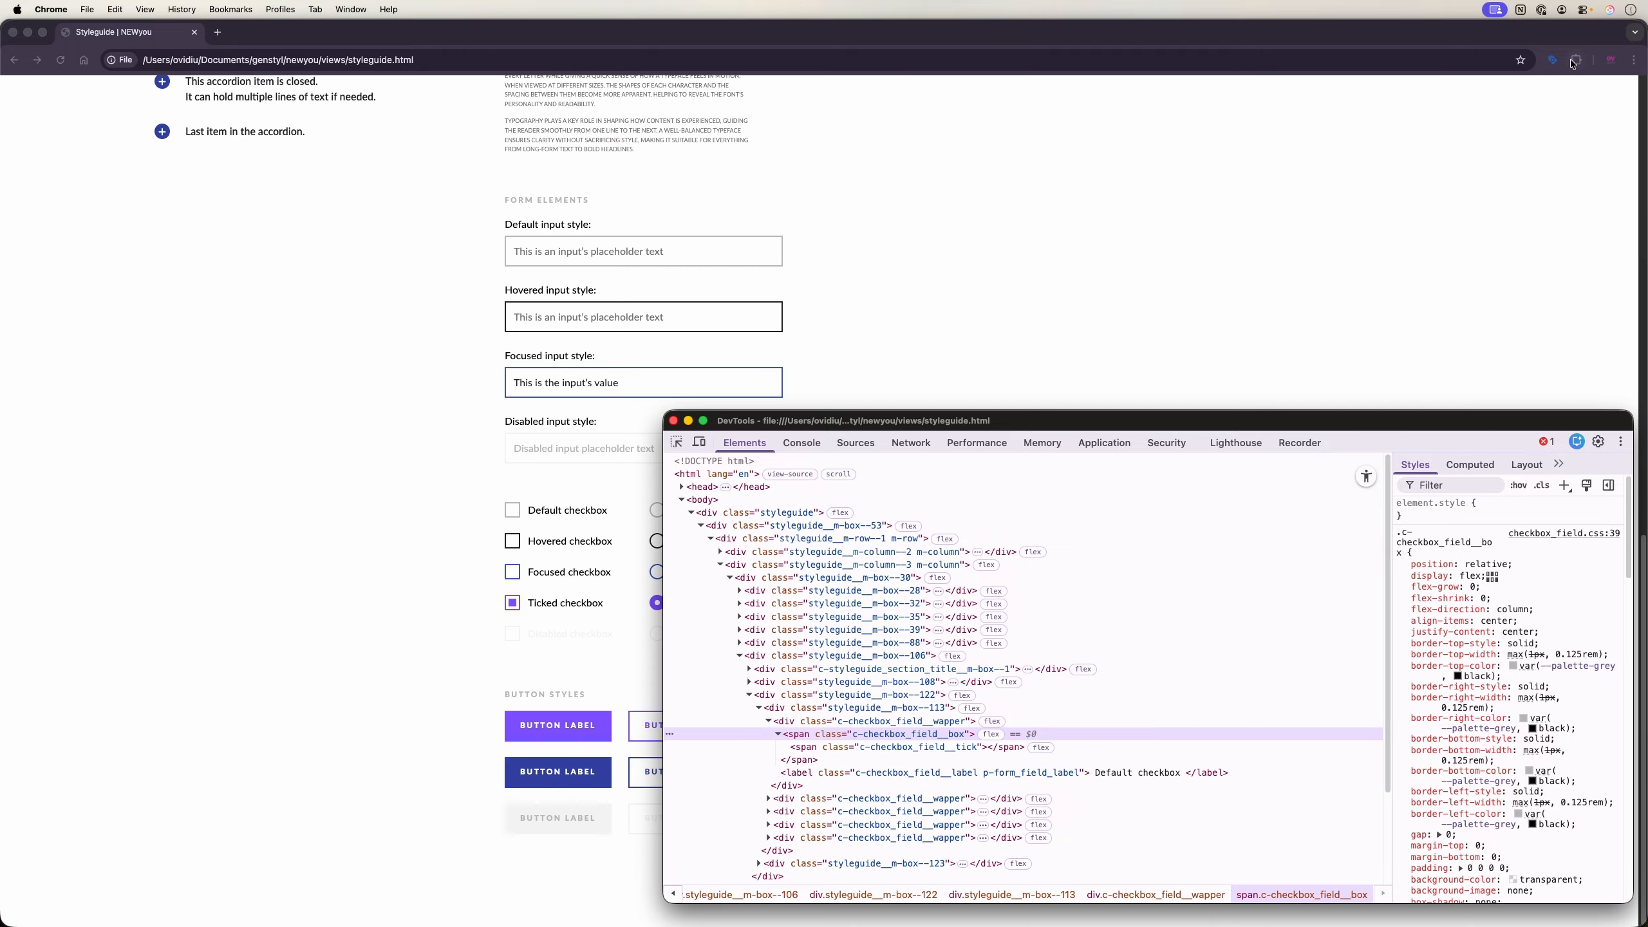
# - Return to Genstyl, dismiss the export status, and reopen the Checkbox field component for editing
pyautogui.moveTo(1647, 1)
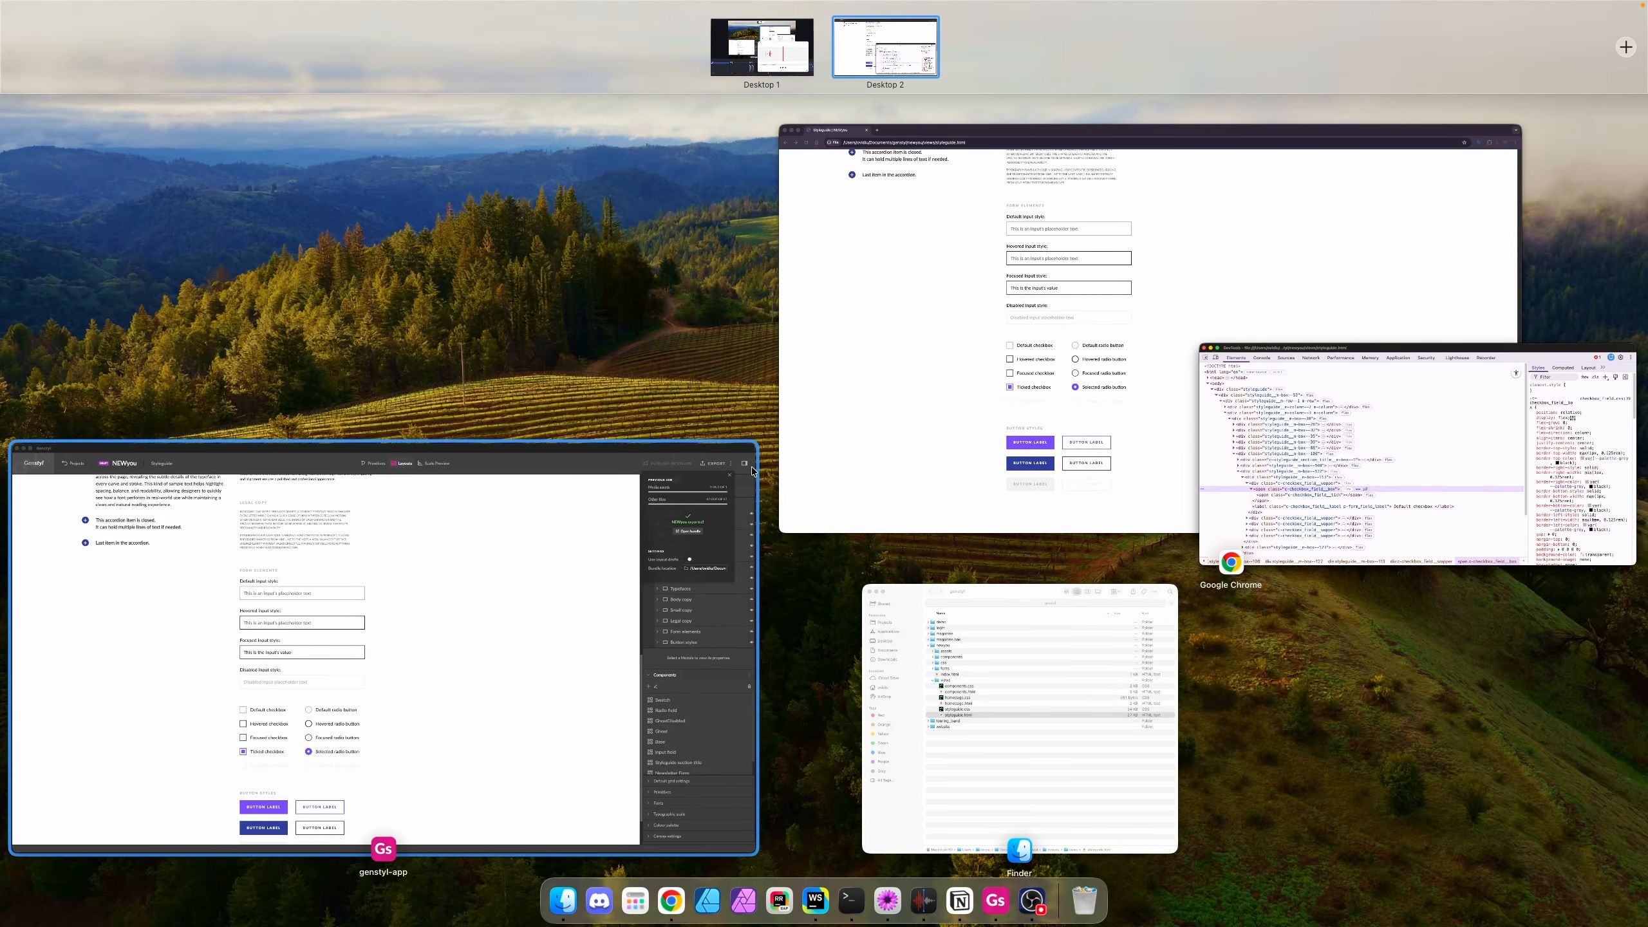
pyautogui.click(750, 470)
pyautogui.click(1590, 89)
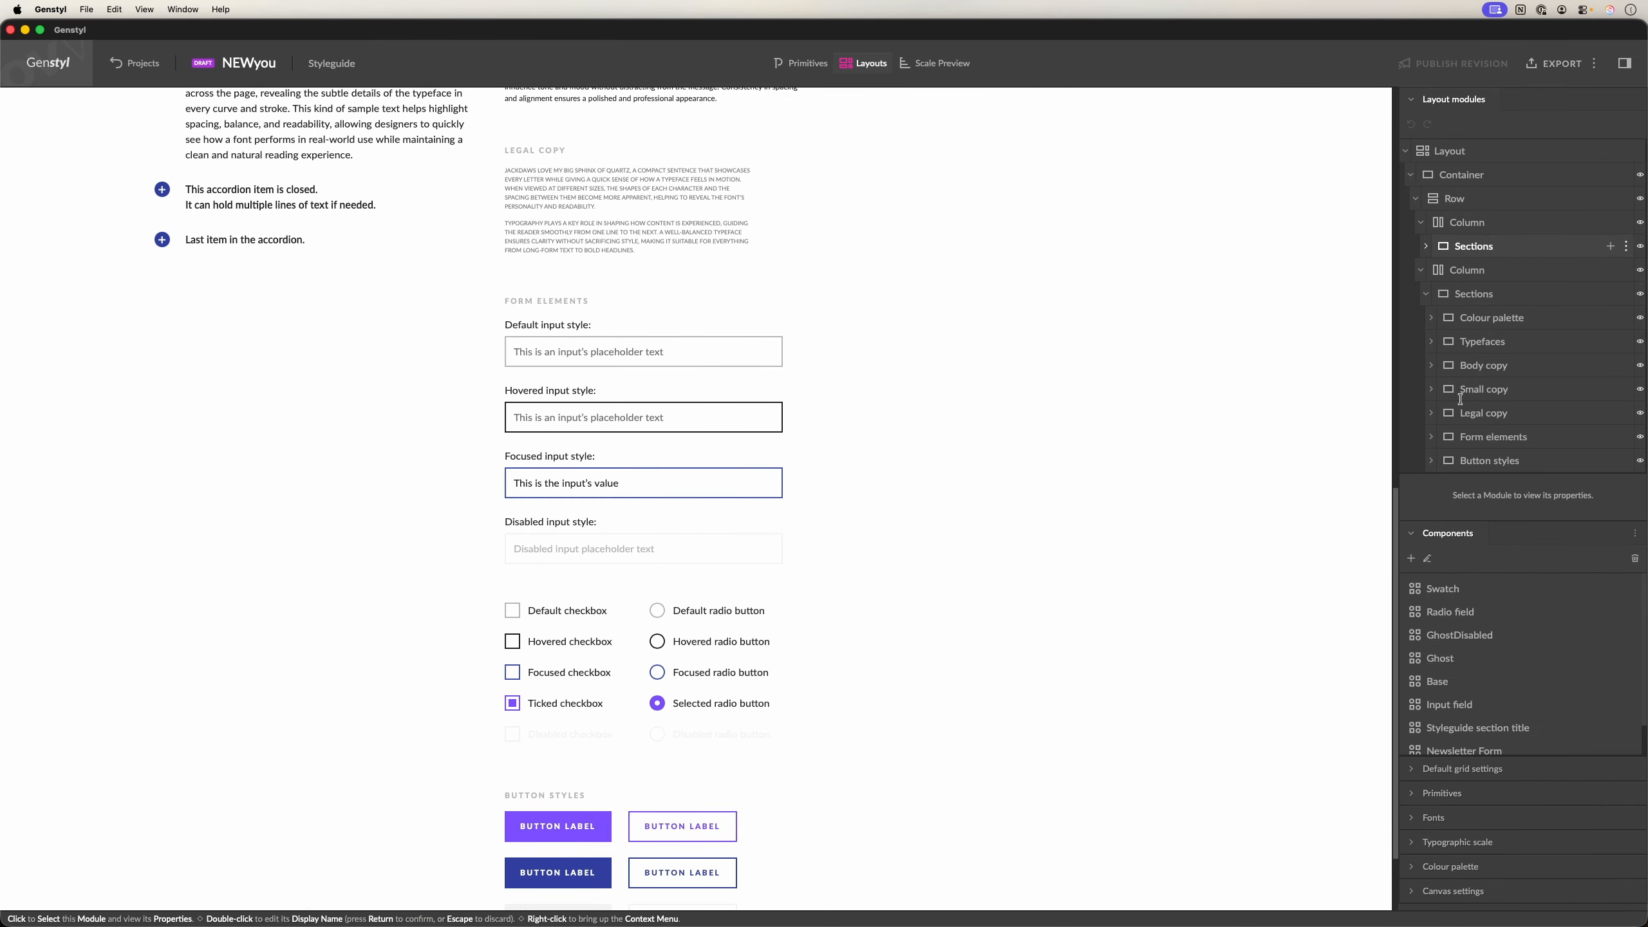
pyautogui.scroll(-1, 1492, 699)
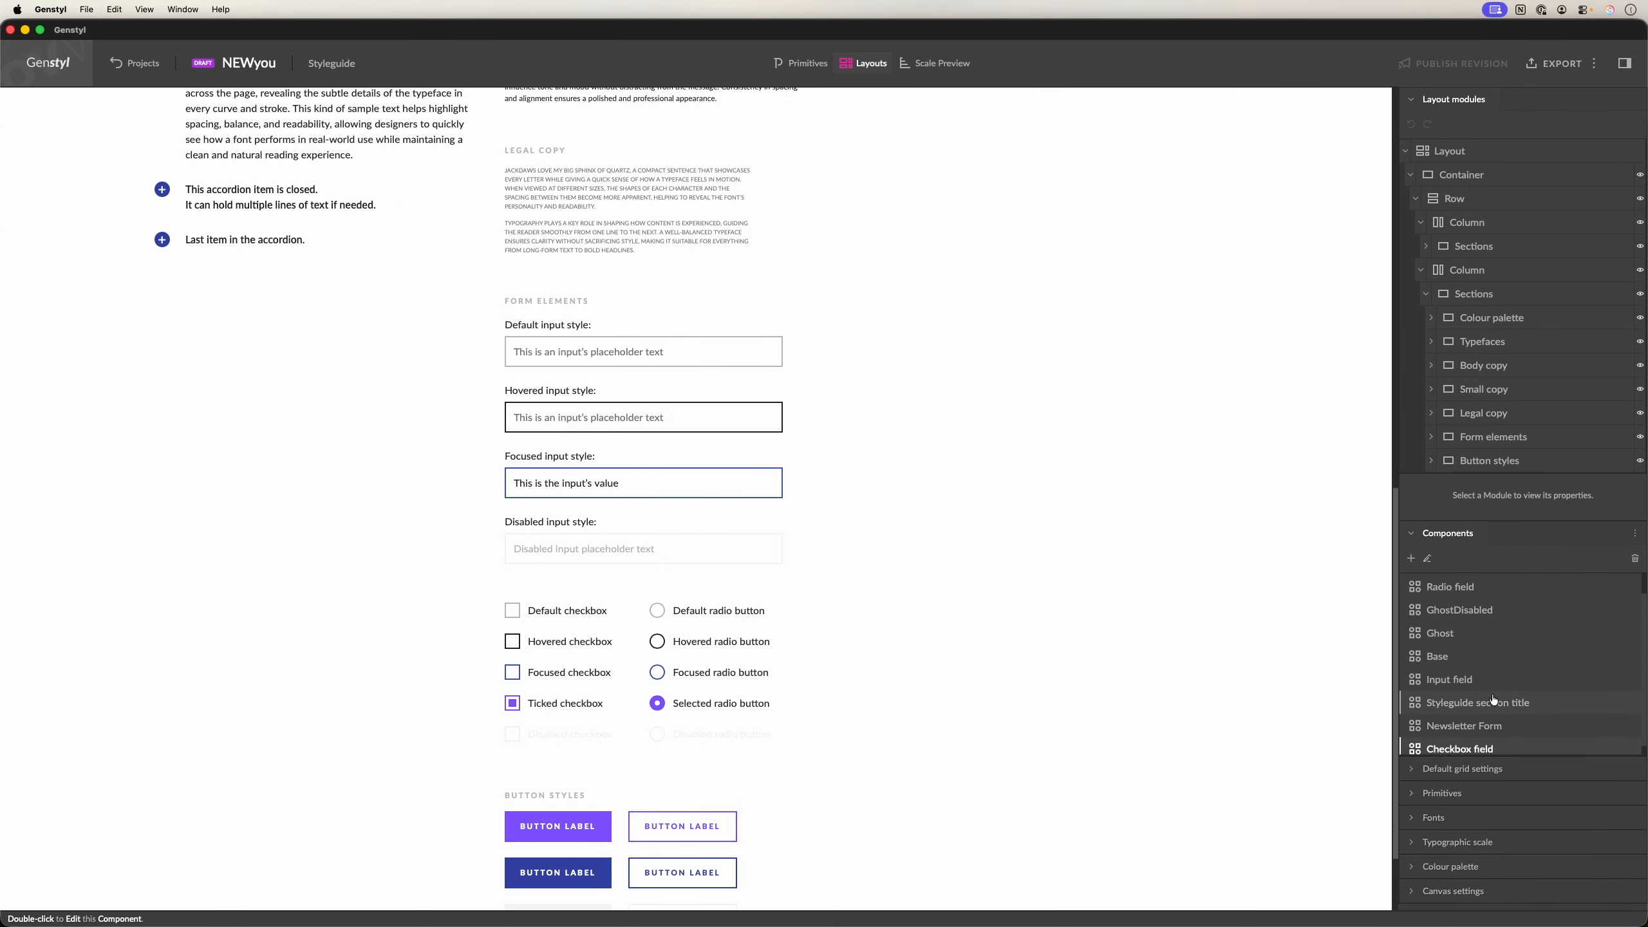
pyautogui.doubleClick(1476, 748)
# - Select the Tick mark module inside the Checkbox field component and check the override prefix options in its export settings
pyautogui.rightClick(1468, 622)
pyautogui.click(1402, 647)
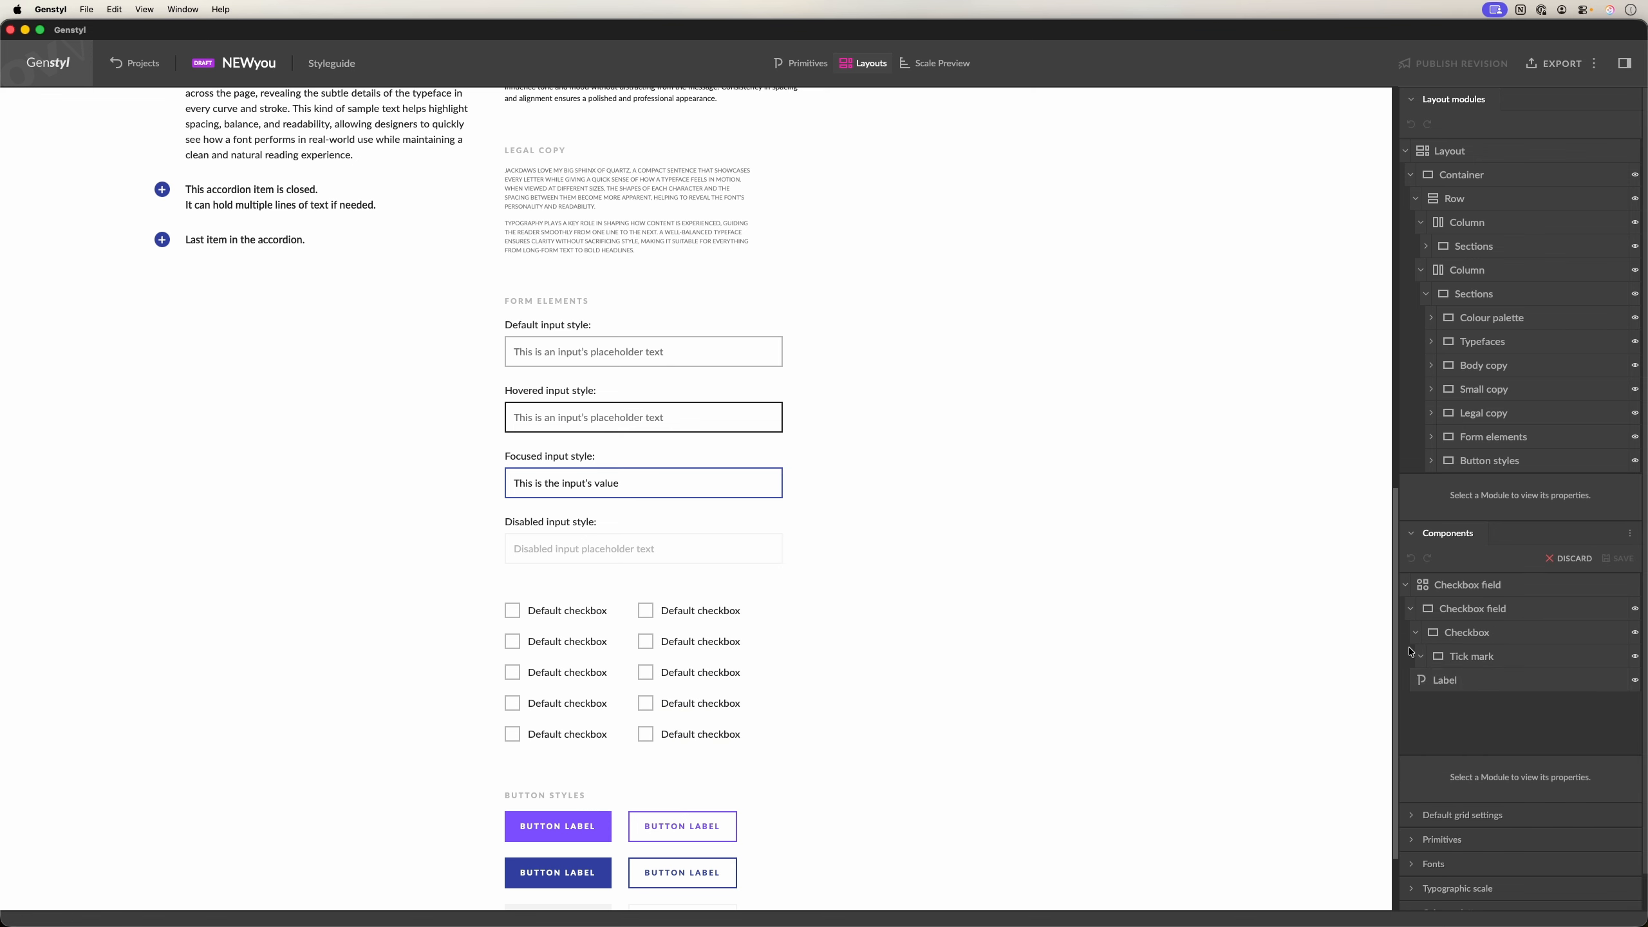
pyautogui.scroll(-1, 1486, 629)
pyautogui.click(1486, 614)
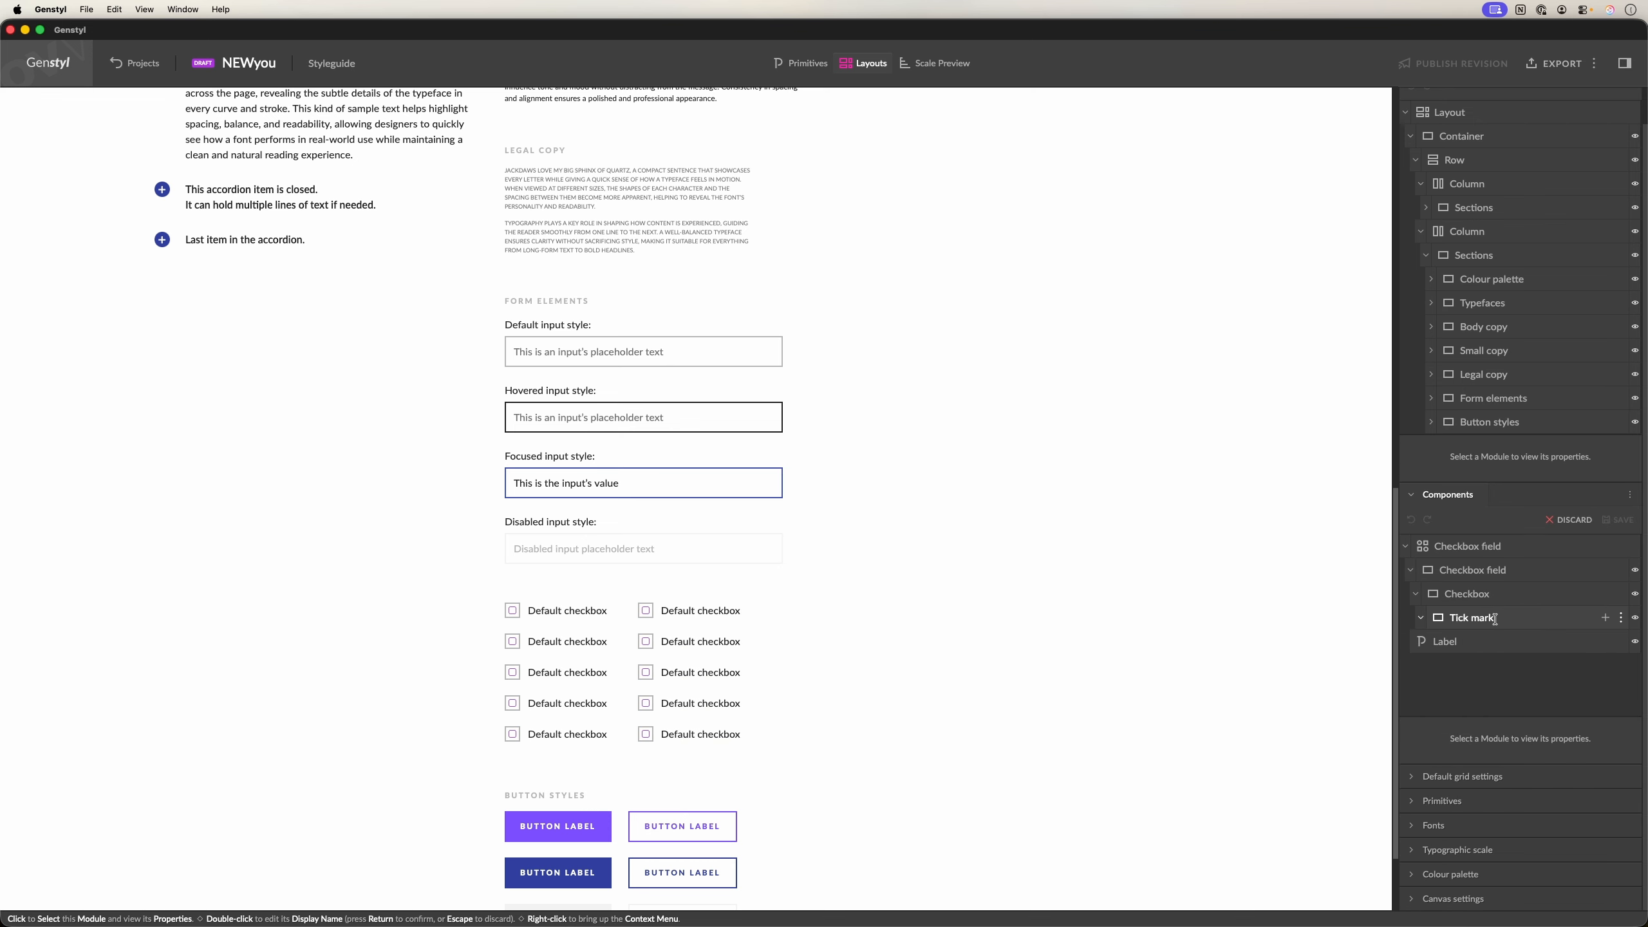
pyautogui.scroll(-5, 1500, 712)
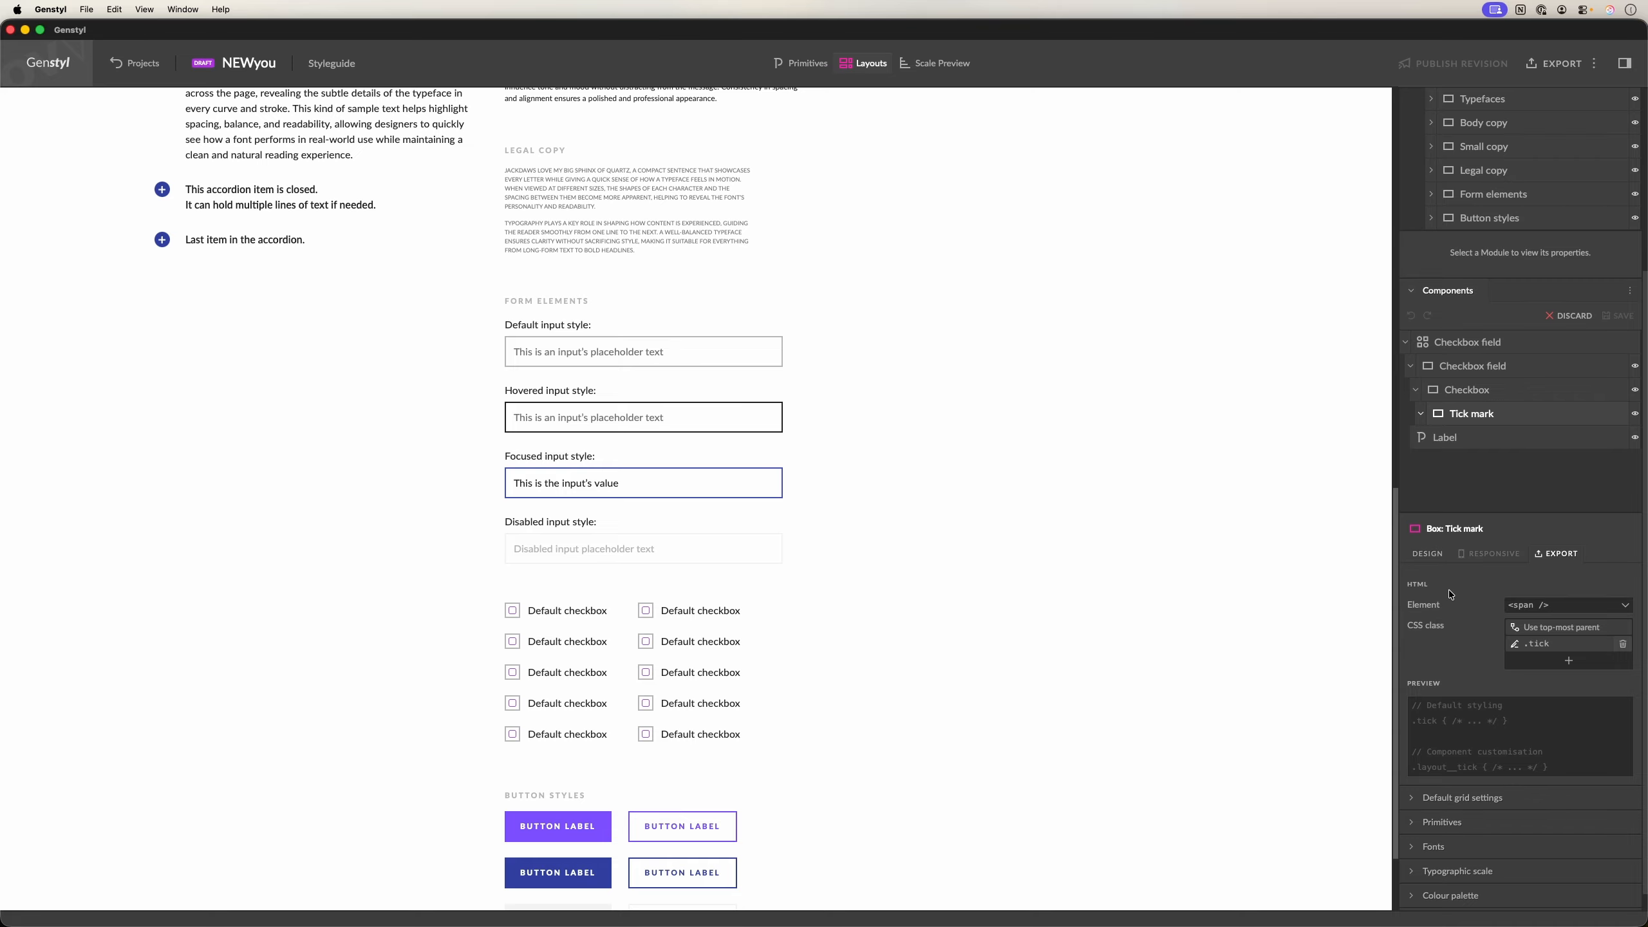
pyautogui.click(1571, 634)
pyautogui.click(1573, 657)
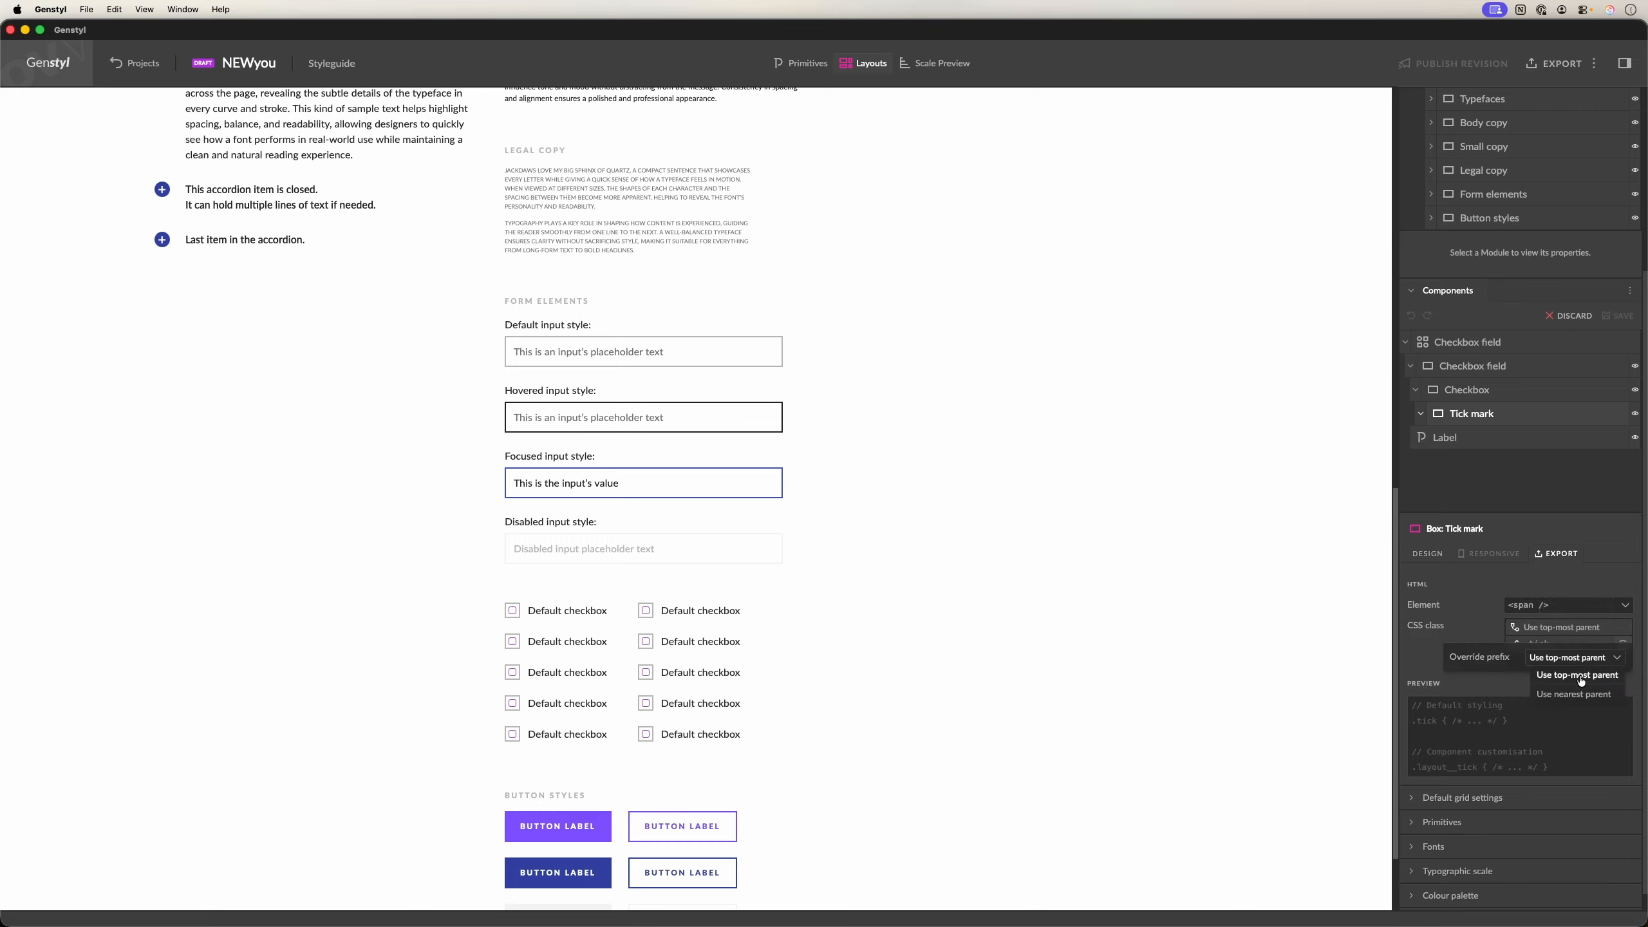
pyautogui.click(1618, 538)
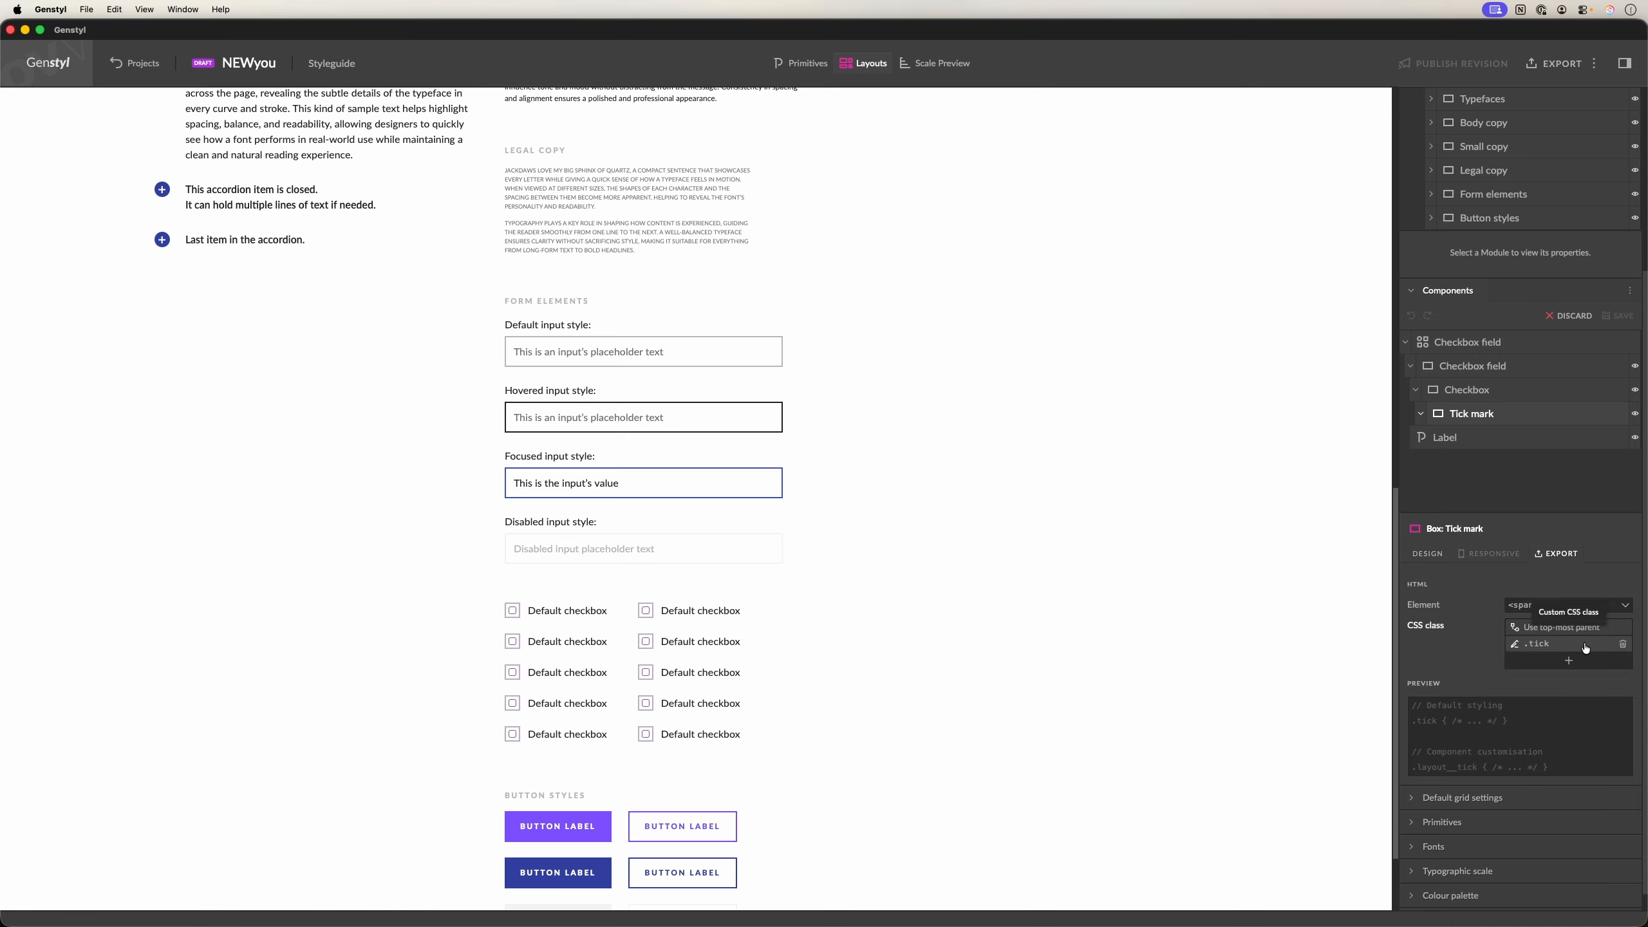
# - Add a custom override prefix to the Tick mark's CSS class and set it to foo
pyautogui.click(1568, 663)
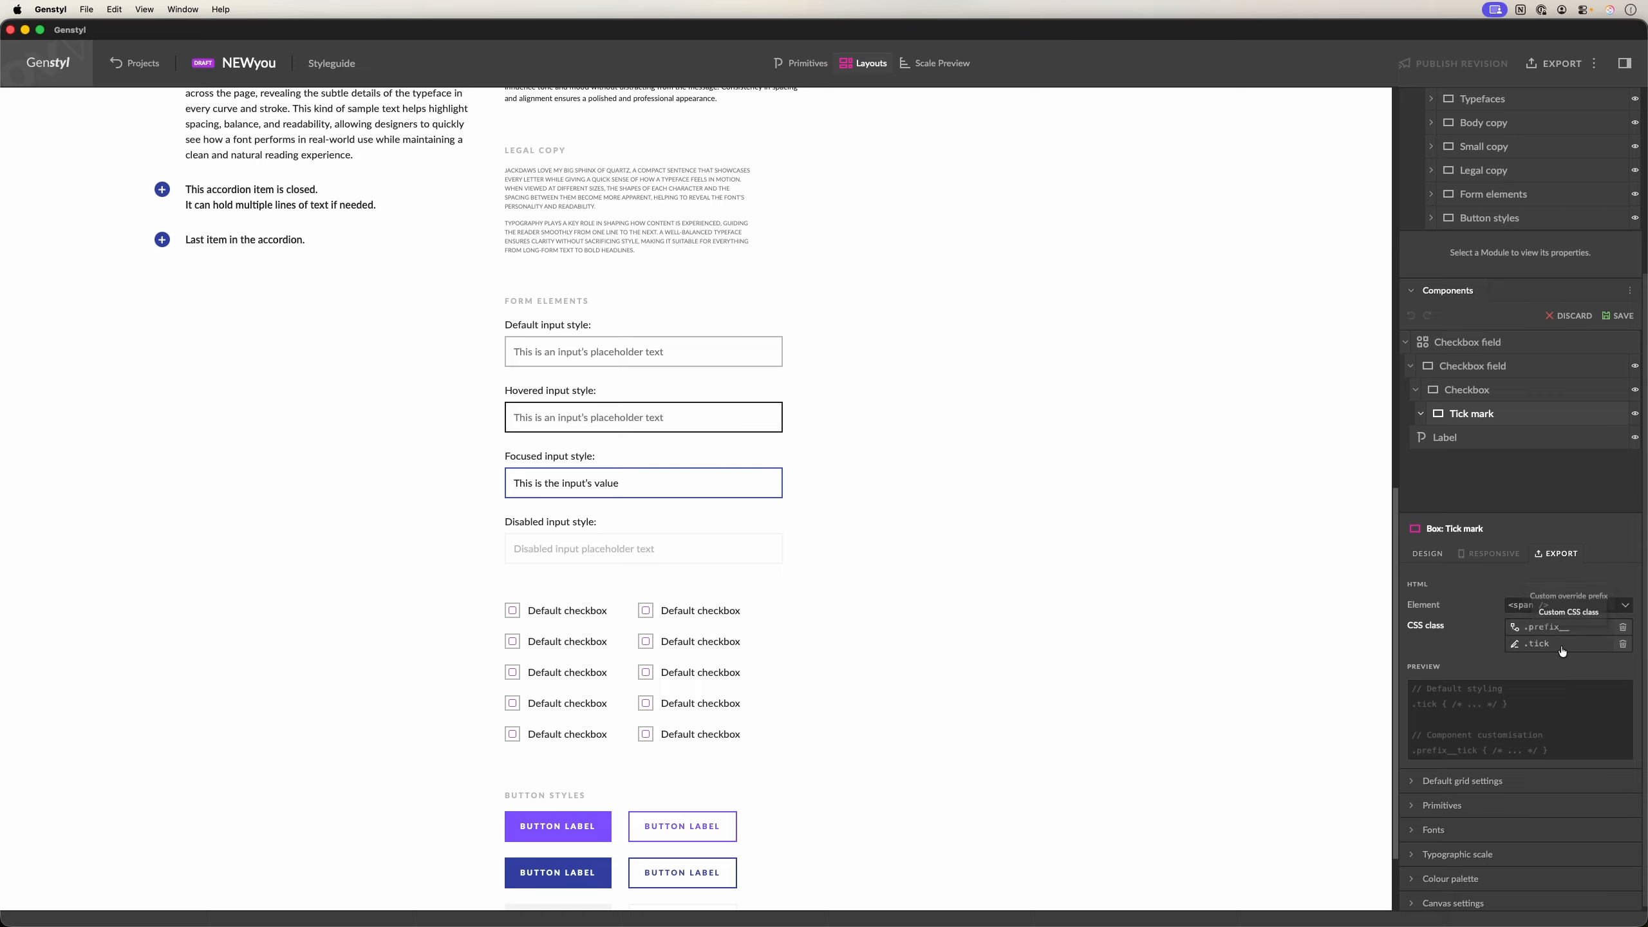
pyautogui.click(1552, 628)
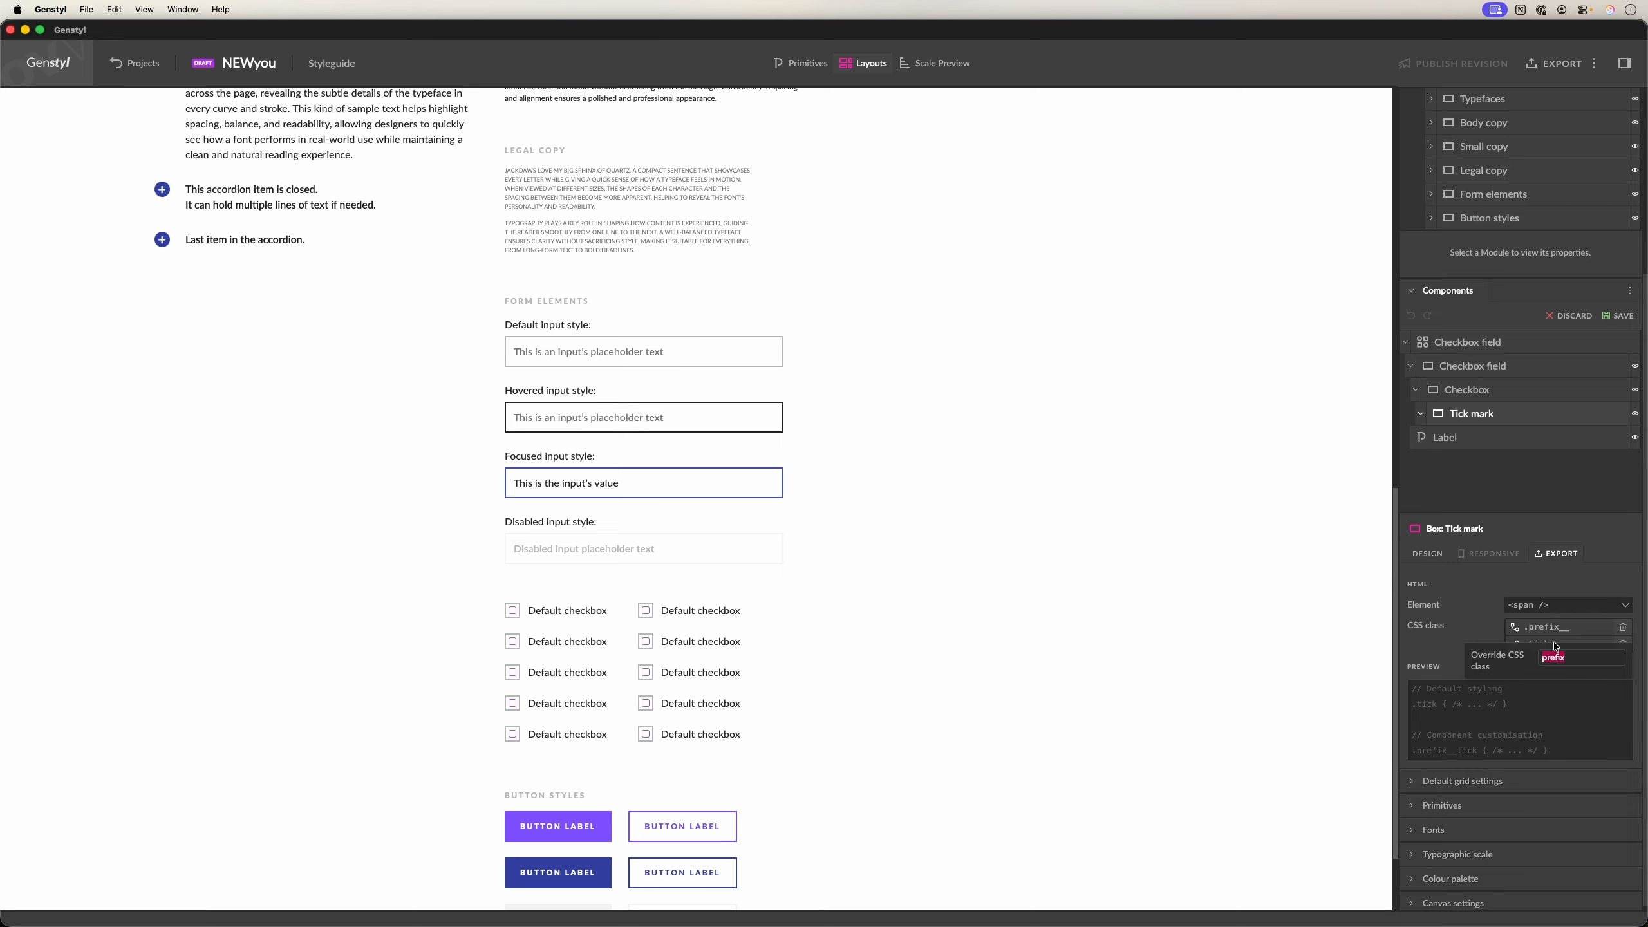
pyautogui.write('foo')
pyautogui.click(1573, 586)
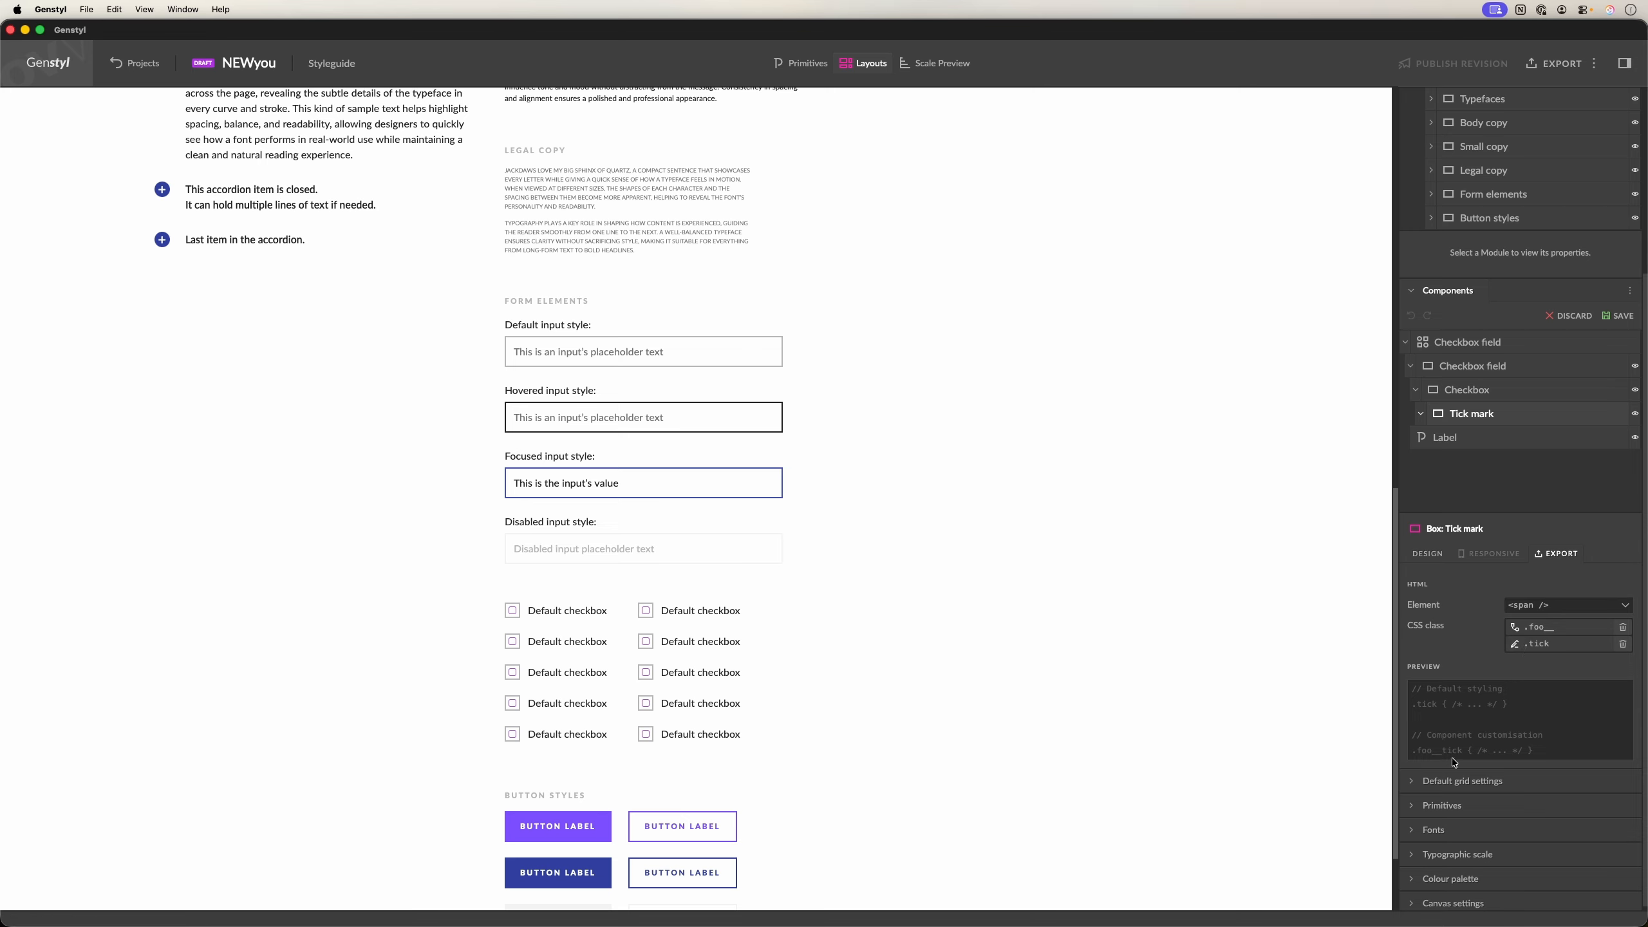
# - Save and commit the Tick mark's prefix change, and export the style and layouts bundle again
pyautogui.click(1624, 318)
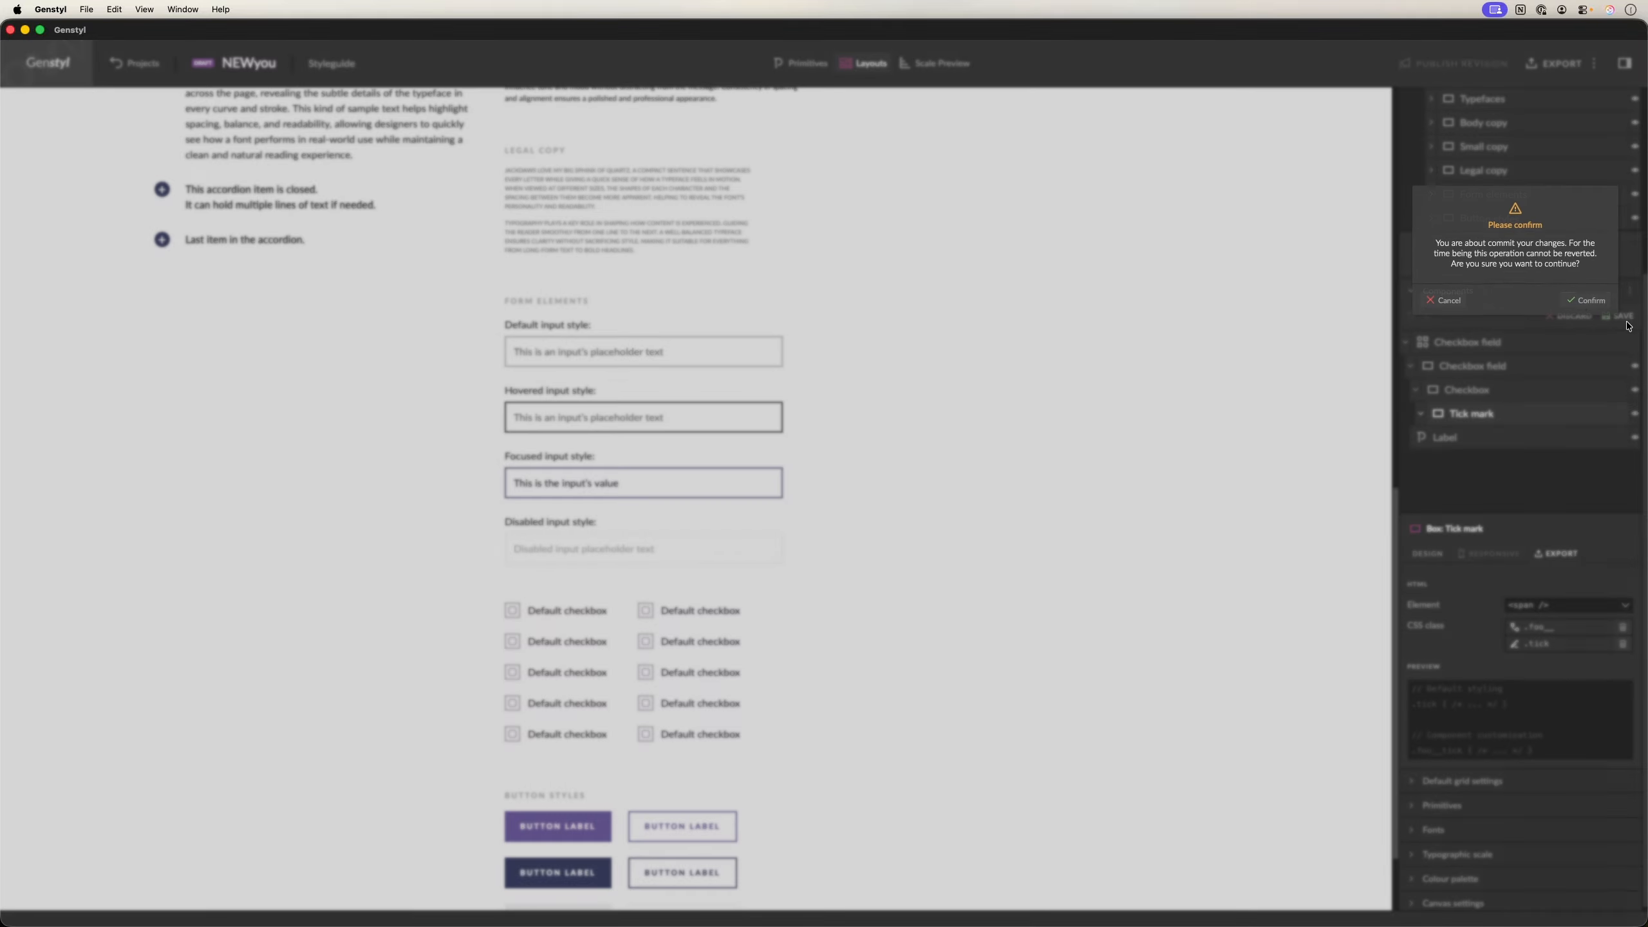
pyautogui.click(1586, 300)
pyautogui.click(1567, 65)
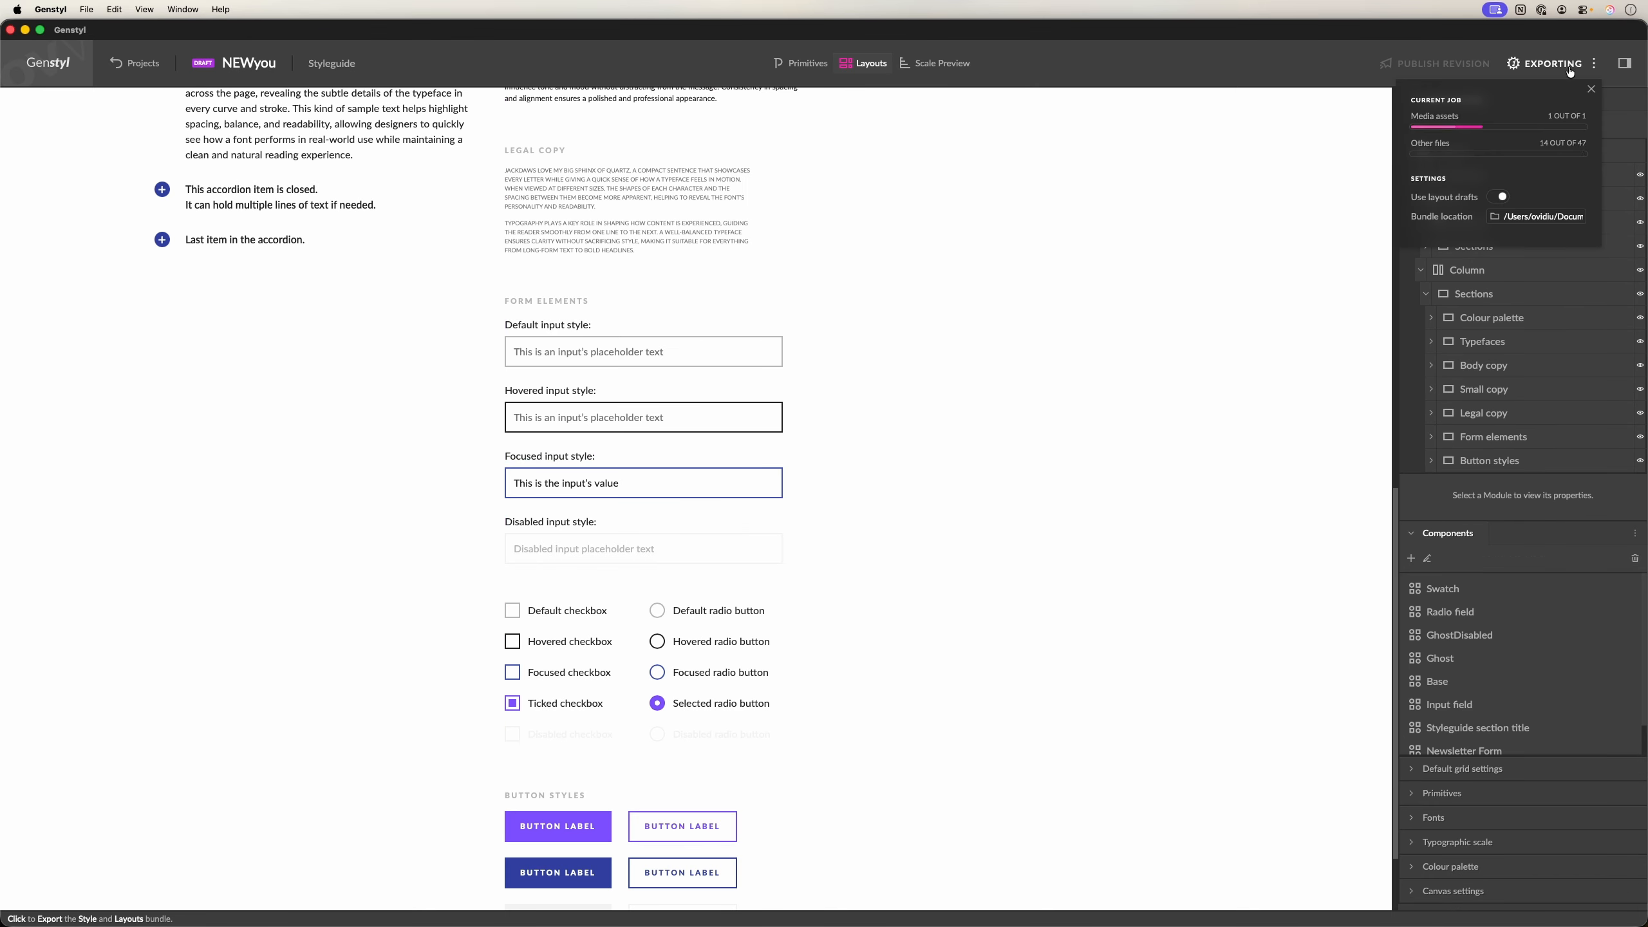
# - Switch to Chrome's DevTools, refresh the exported page, and examine the class names of the tick span inside the default checkbox's box
pyautogui.hotkey('ctrl', 'Up')
pyautogui.click(1261, 390)
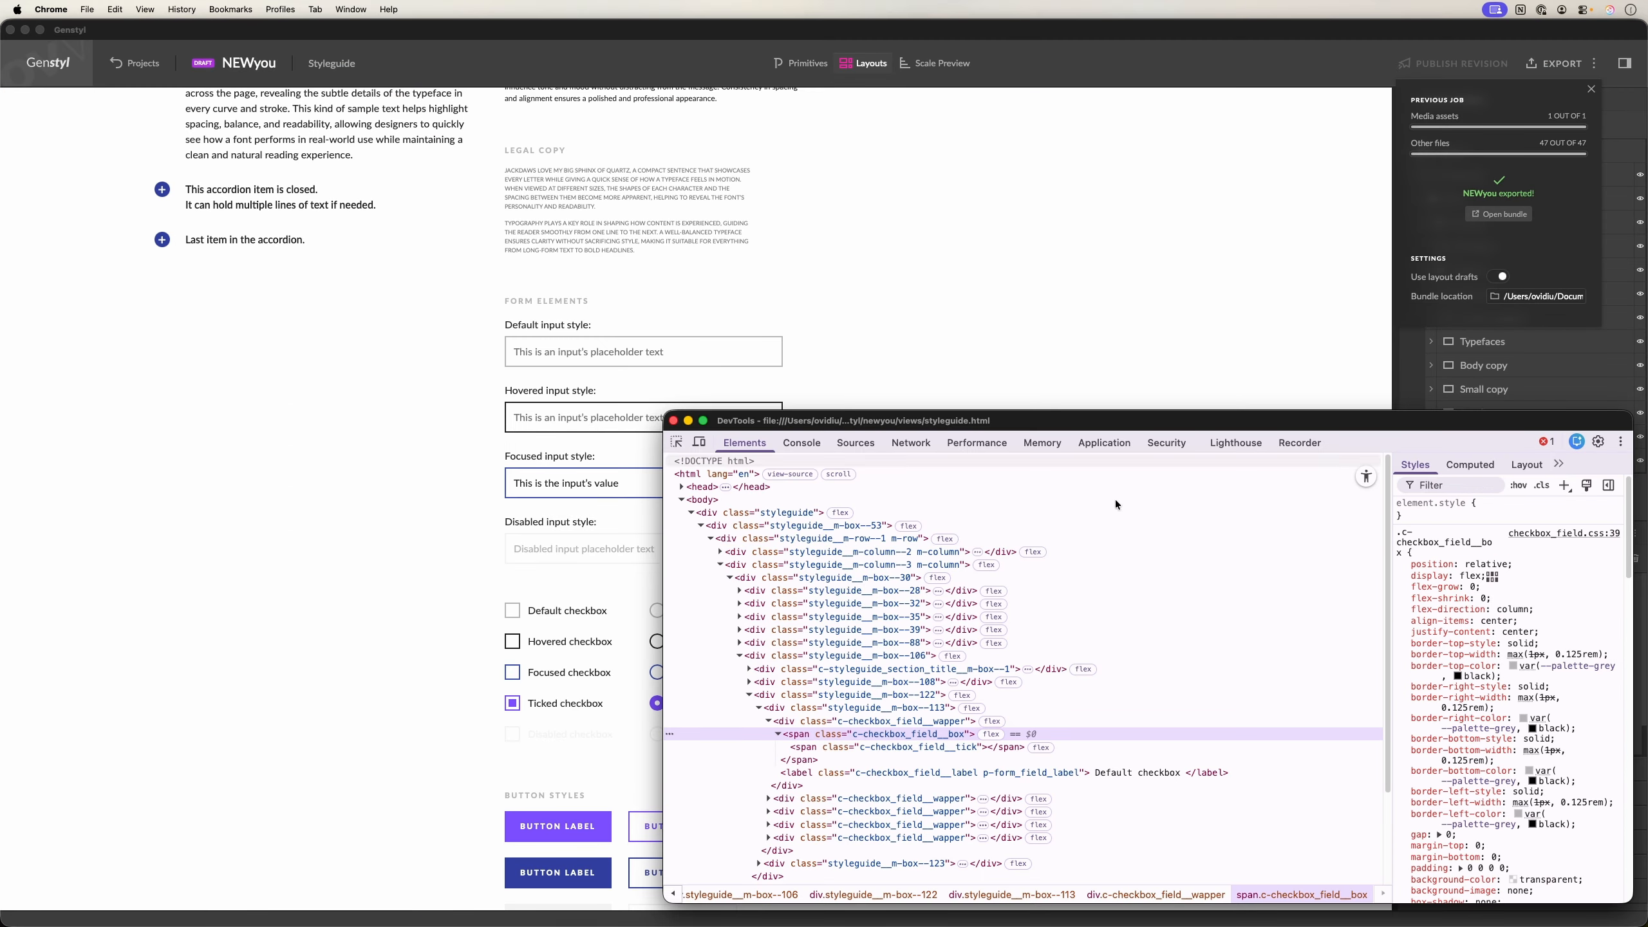
pyautogui.press('Left')
pyautogui.press('Left')
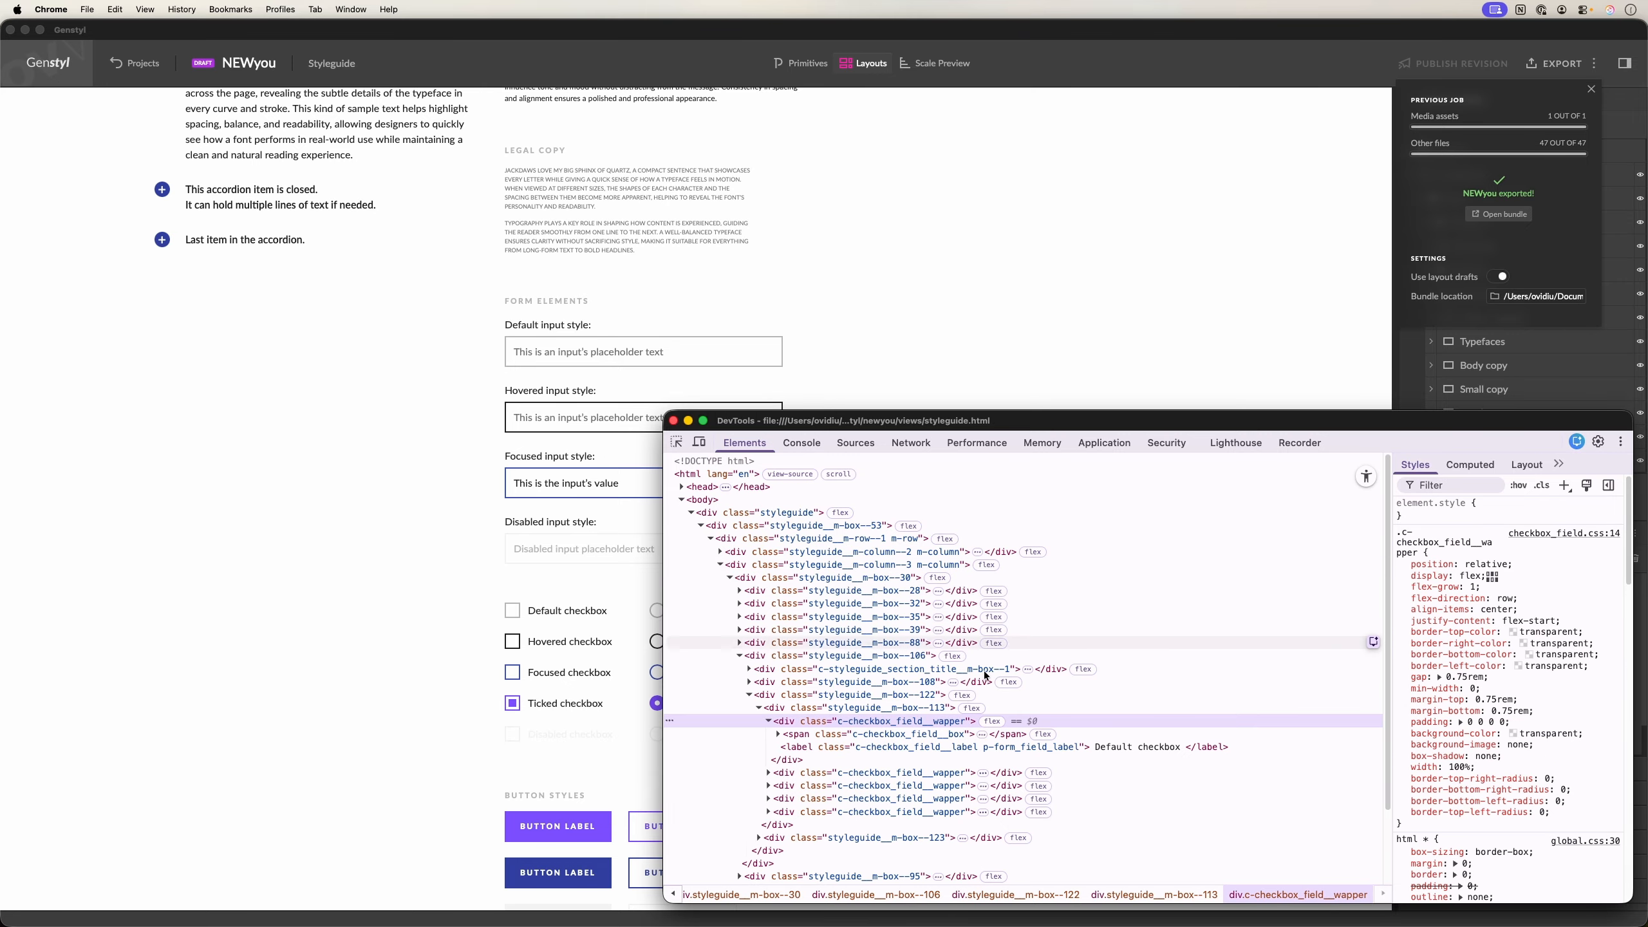
pyautogui.click(795, 737)
pyautogui.click(779, 735)
pyautogui.click(978, 748)
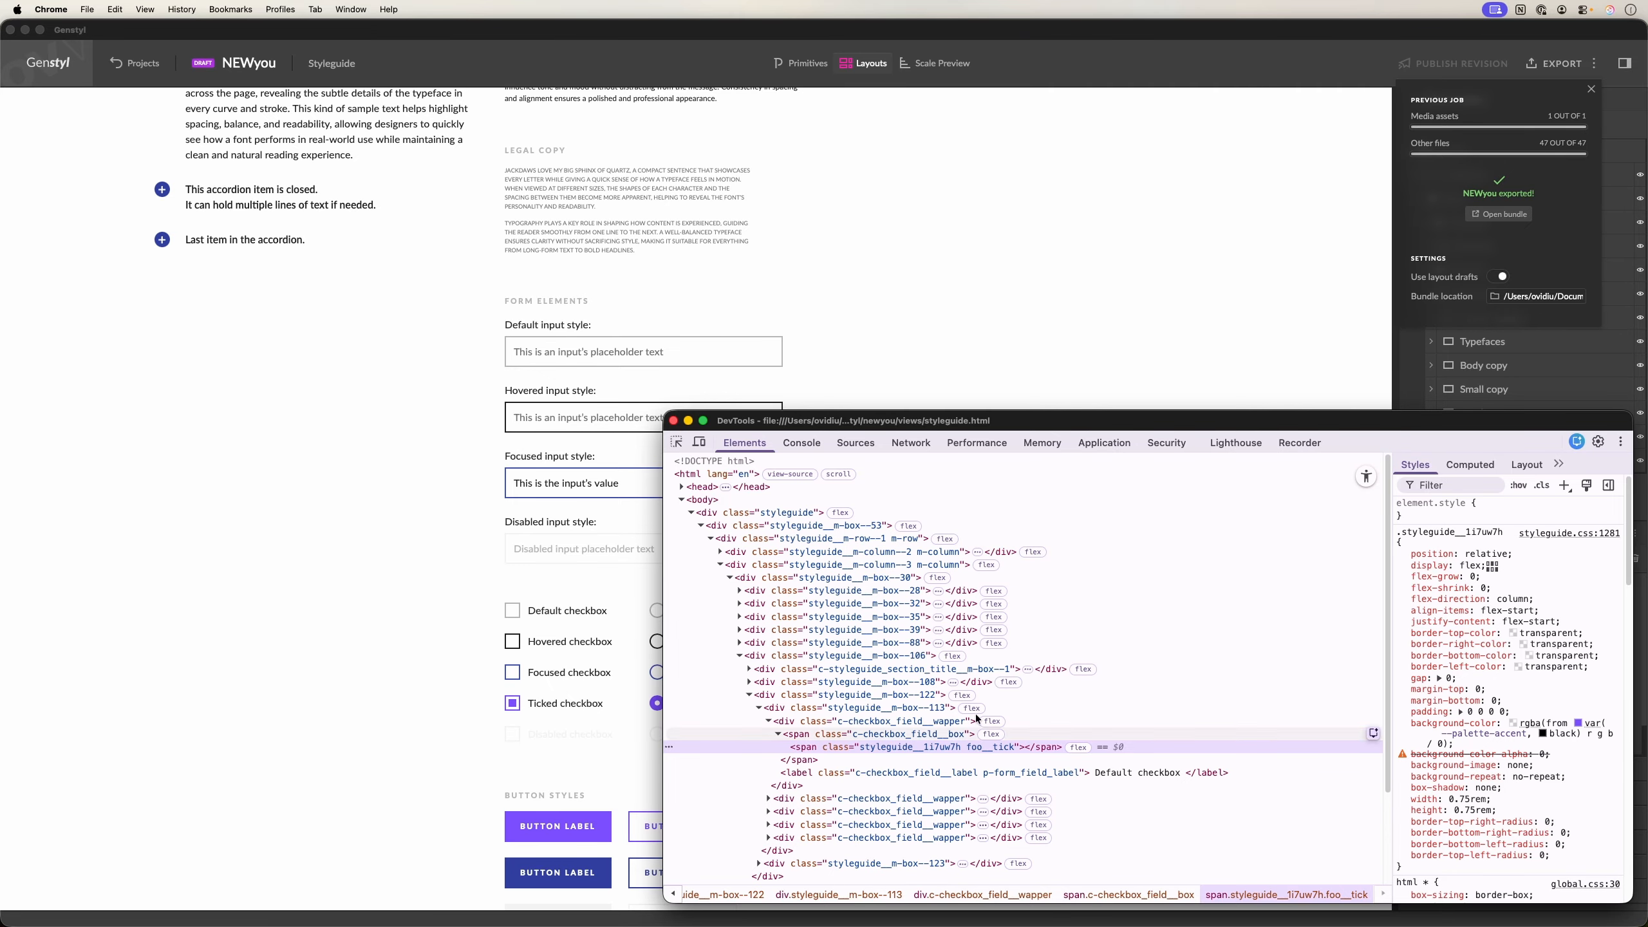
# - Switch back to Genstyl, close the export status, and open the Checkbox field component for editing again
pyautogui.click(1596, 90)
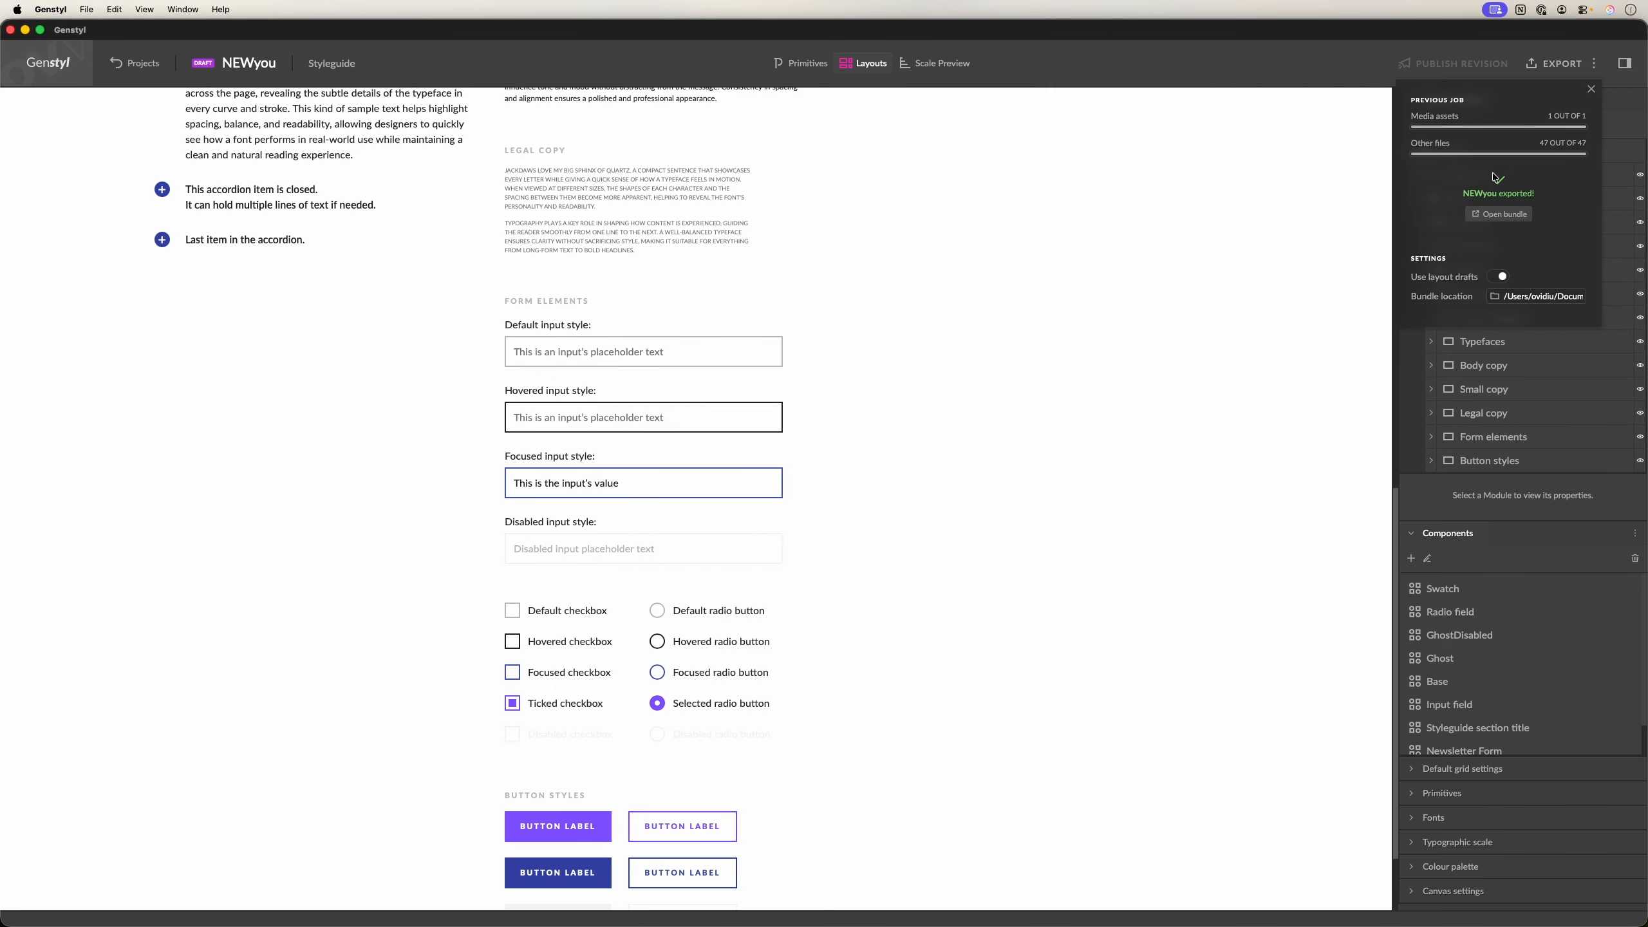
pyautogui.click(1591, 89)
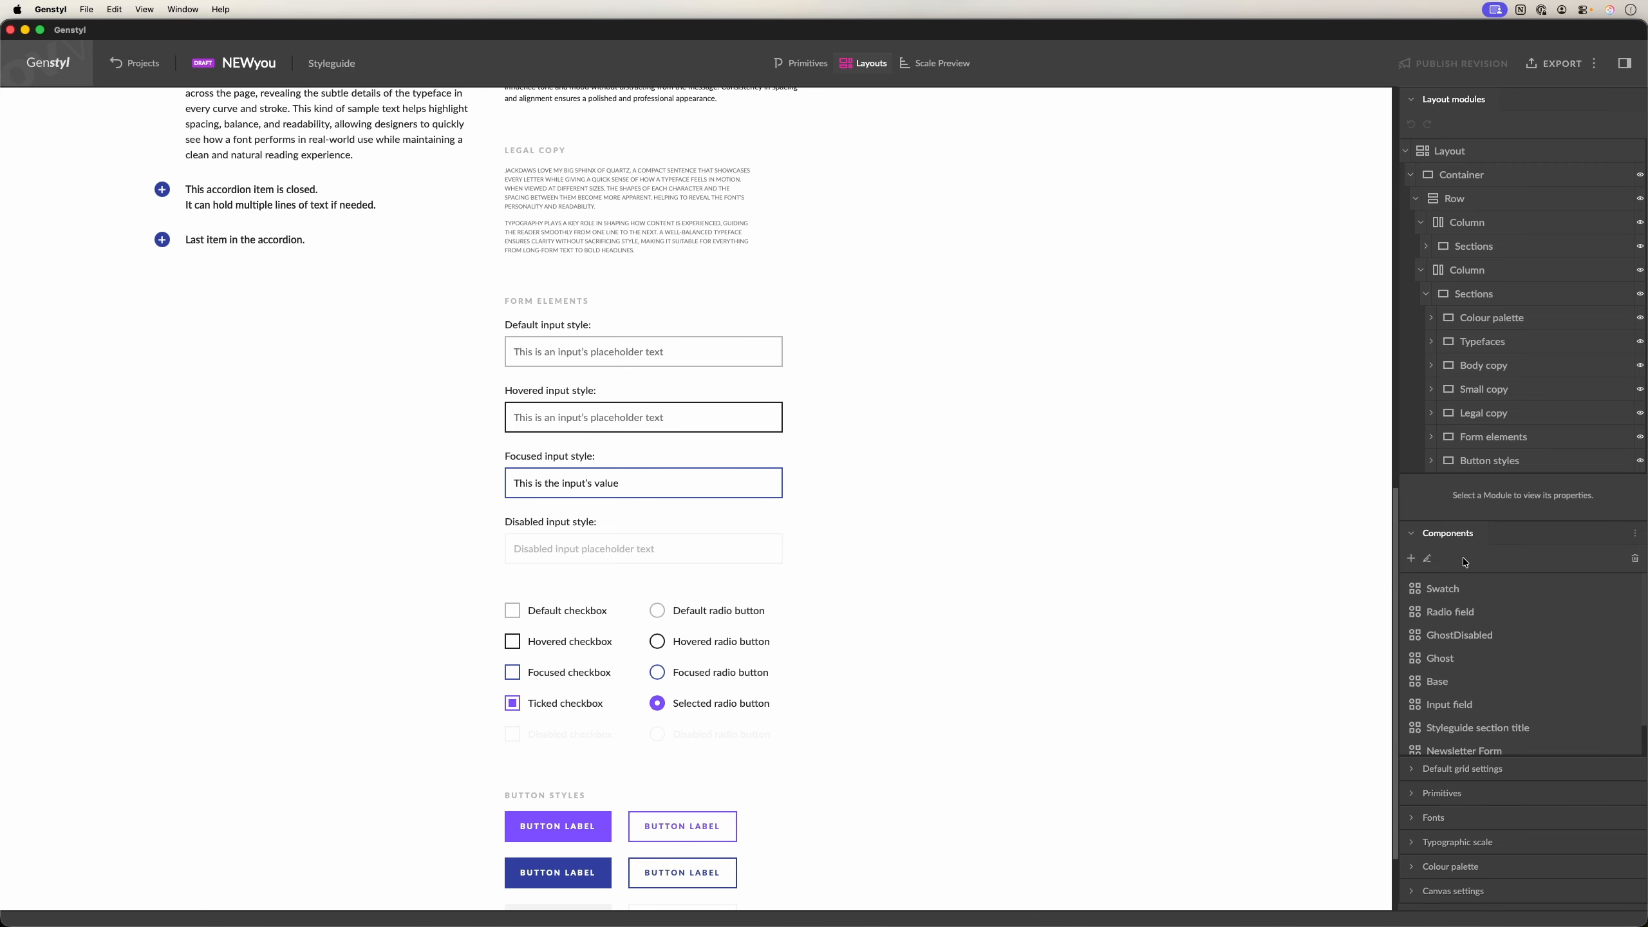
pyautogui.scroll(-2, 1448, 637)
pyautogui.doubleClick(1486, 729)
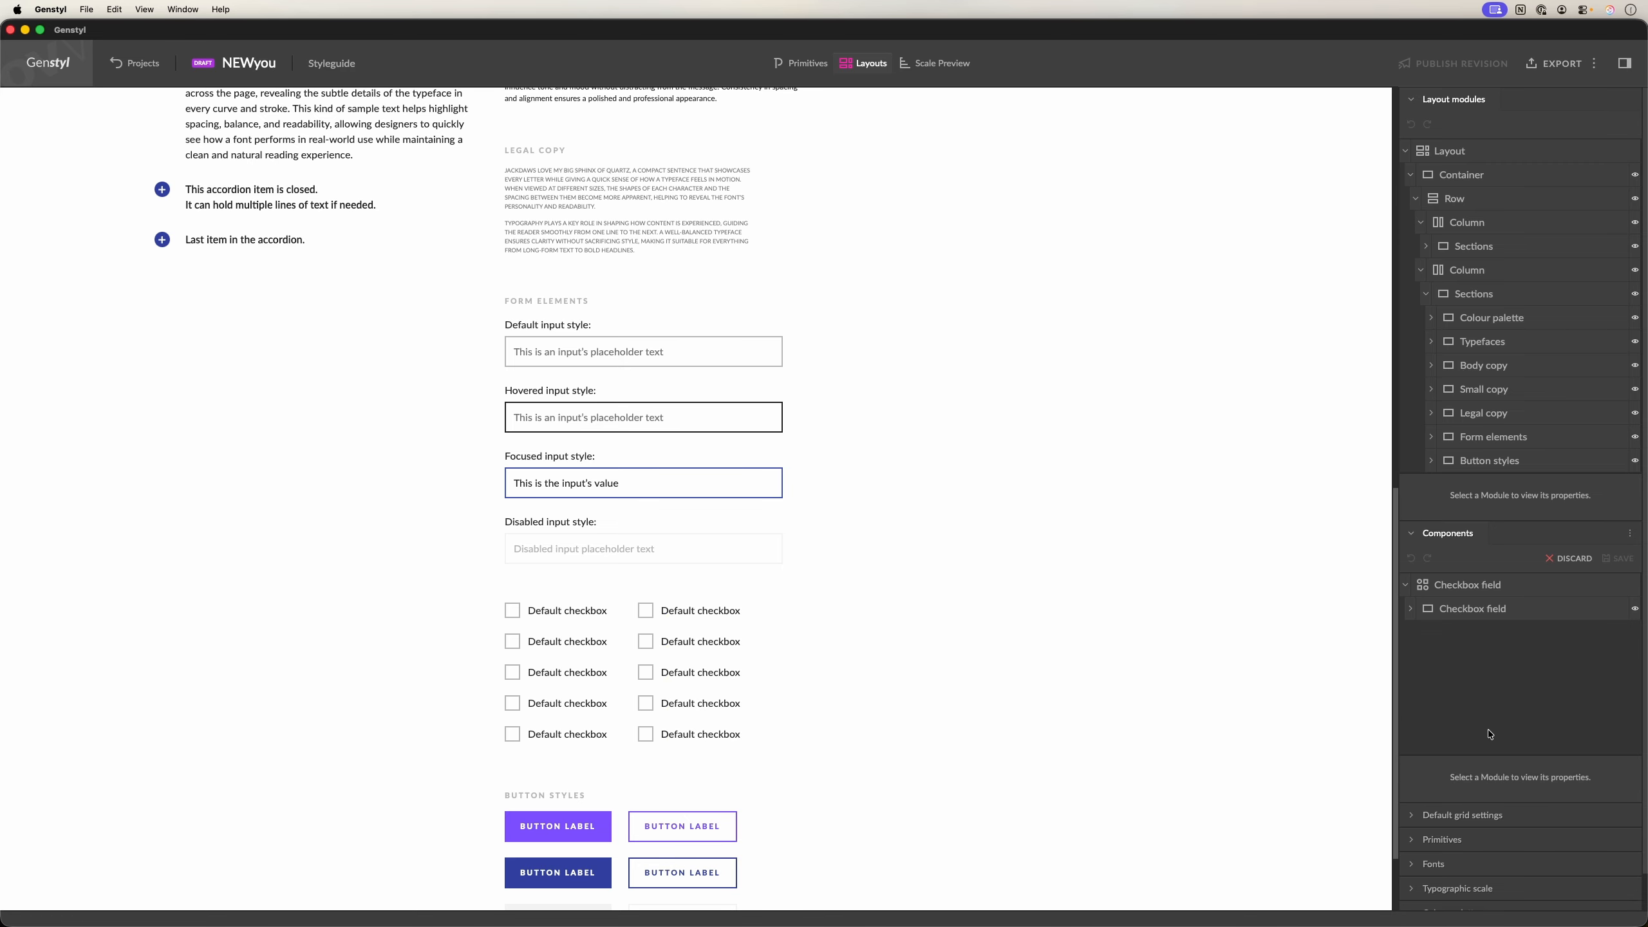
# - Remove the custom foo override prefix from the Tick mark module nested in the component's Checkbox
pyautogui.rightClick(1472, 609)
pyautogui.click(1404, 642)
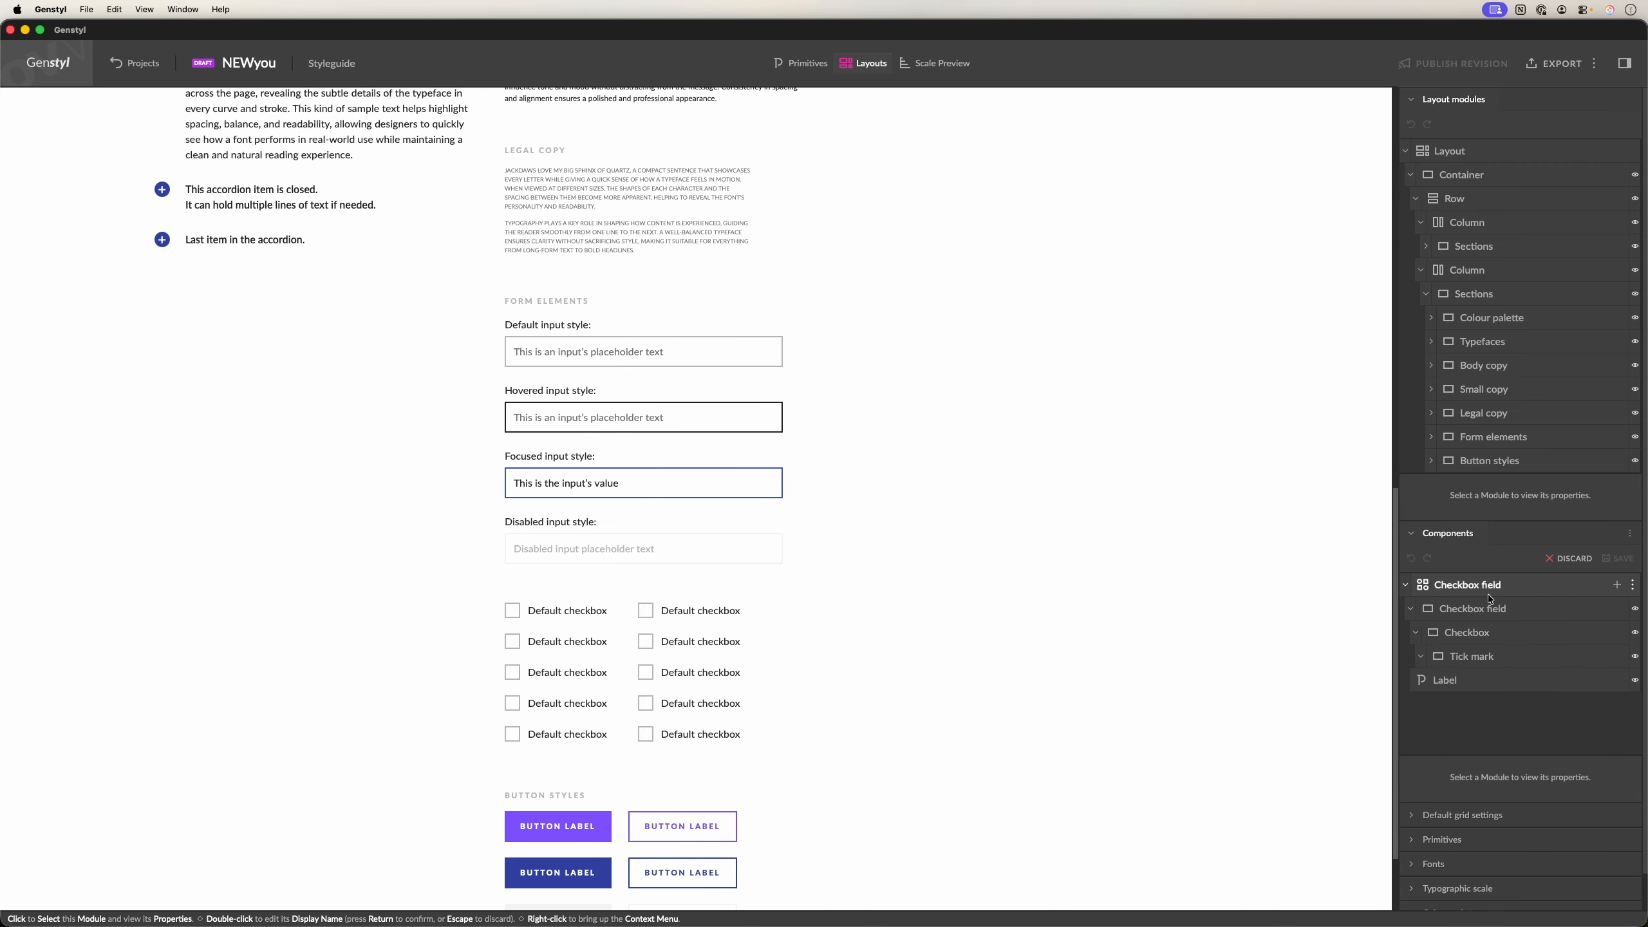
pyautogui.click(1489, 628)
pyautogui.click(1471, 656)
pyautogui.scroll(-5, 1498, 747)
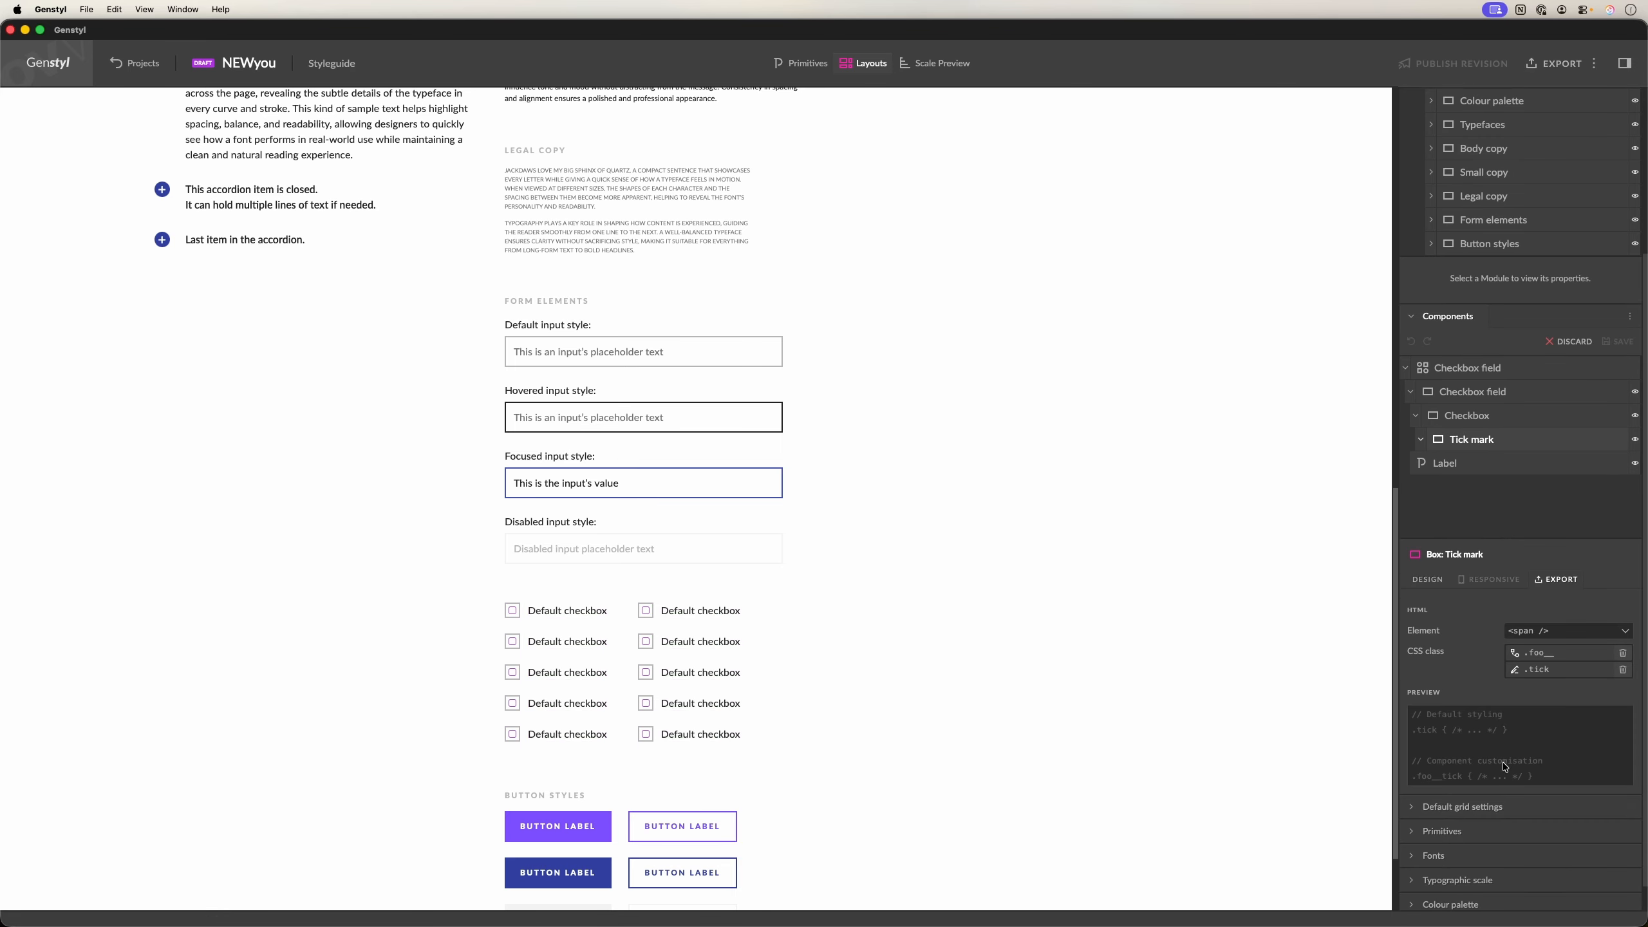
pyautogui.click(1548, 632)
pyautogui.click(1548, 632)
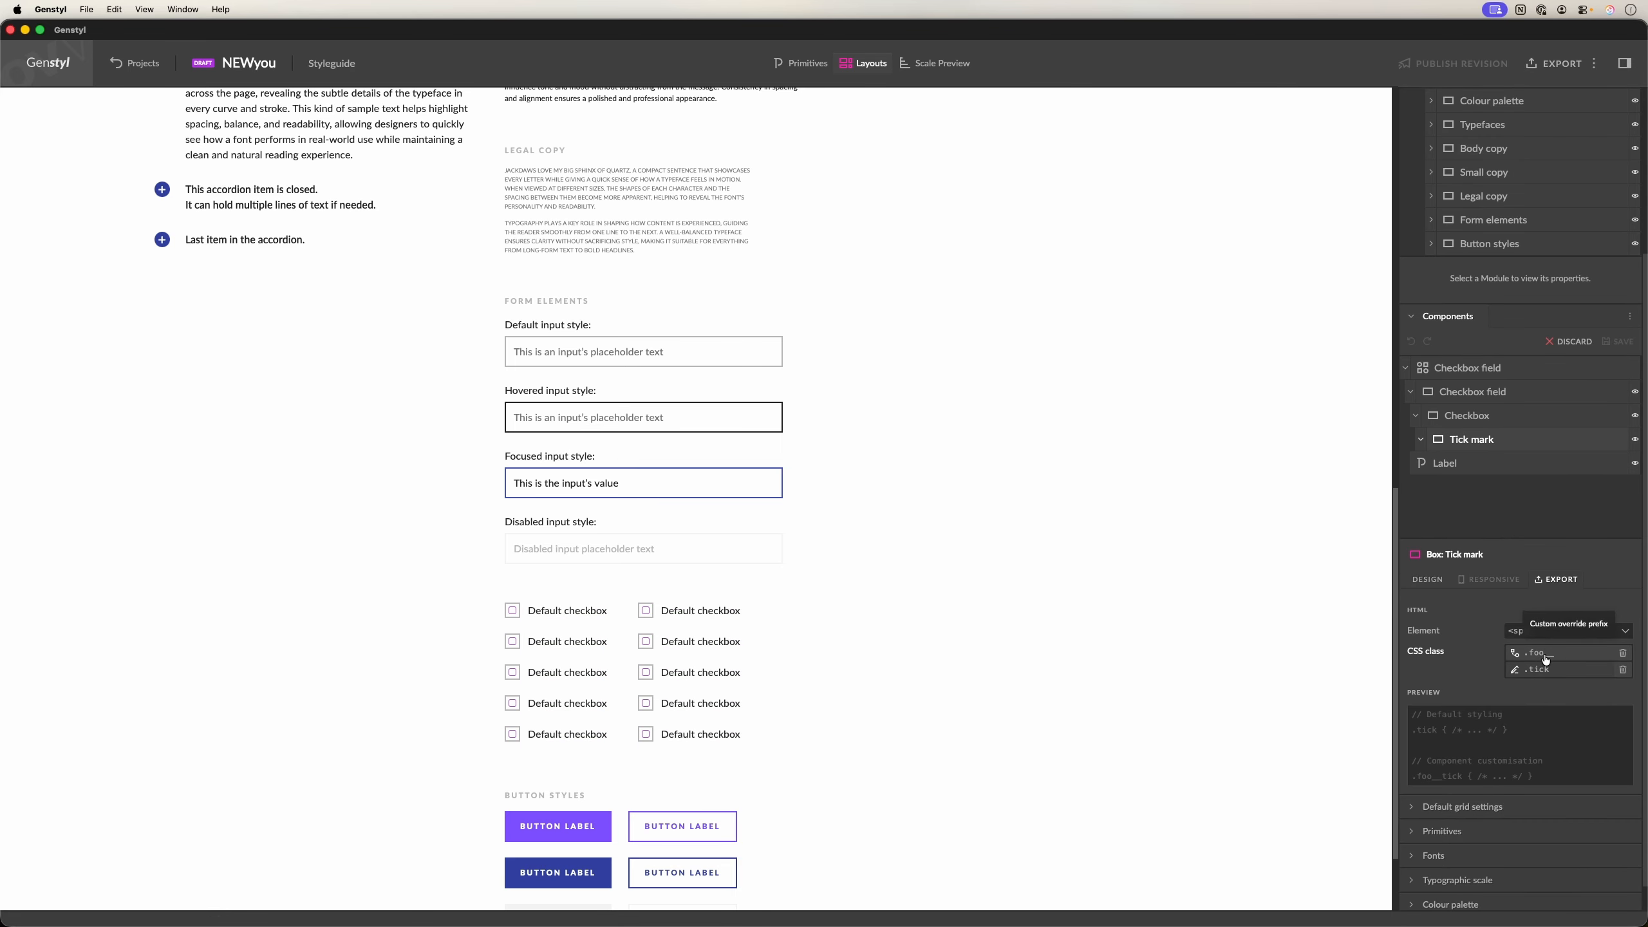
pyautogui.click(1622, 653)
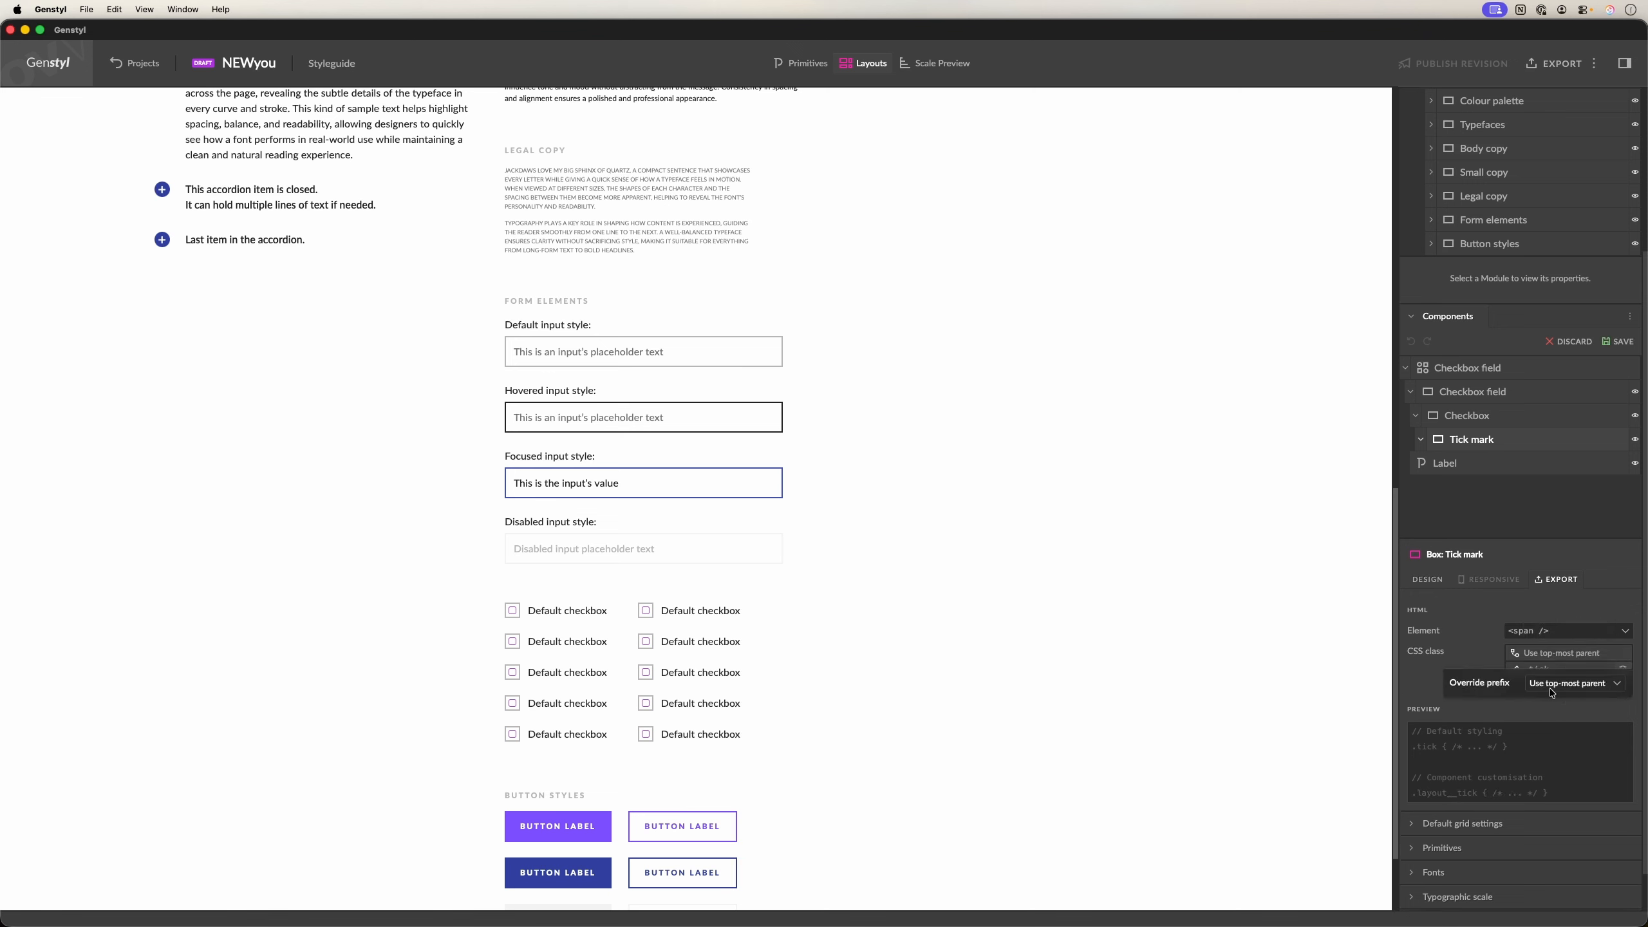